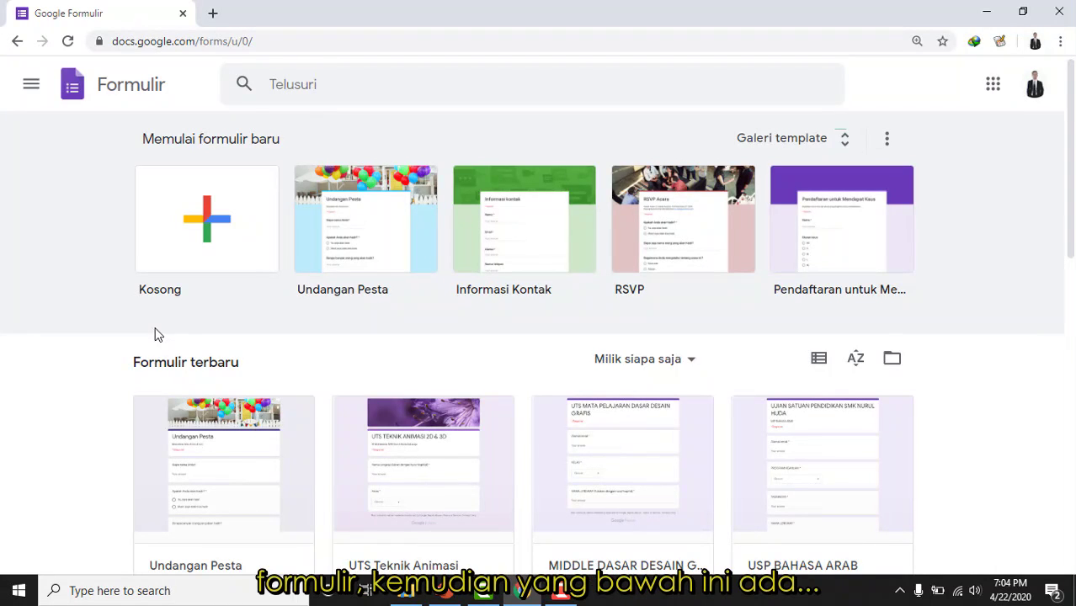
Look through the list of recent forms and the new-form templates on the forms home page.
scroll(228, 386, "down", 3)
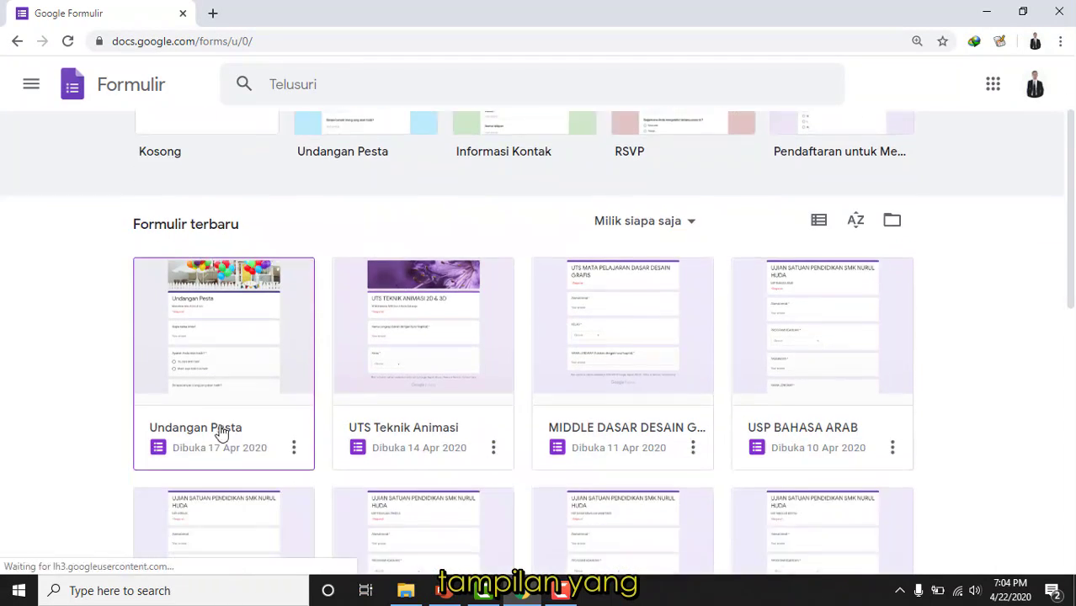
scroll(216, 402, "down", 2)
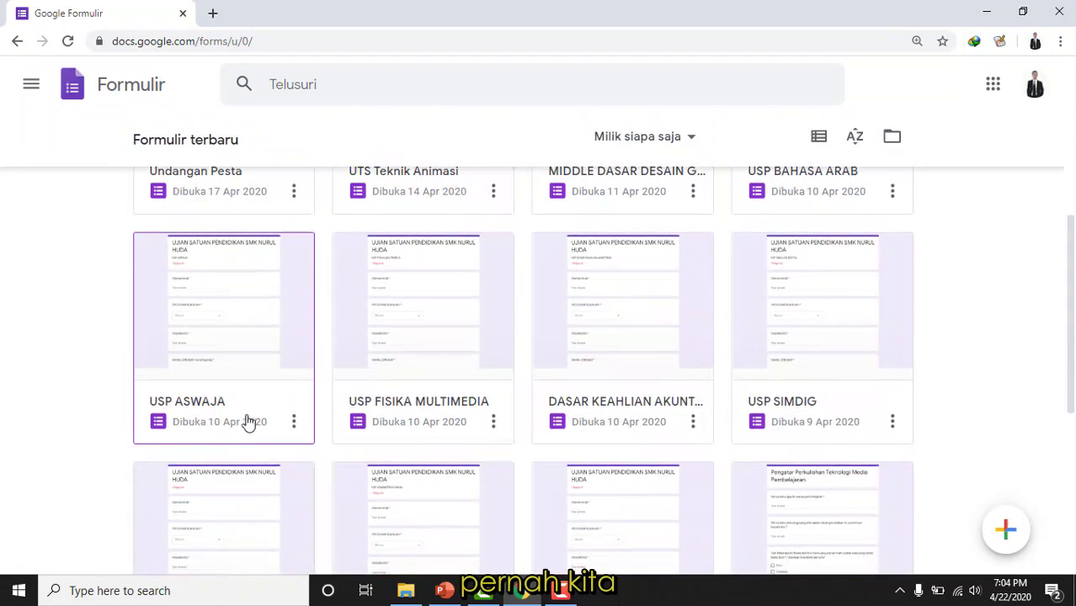
scroll(274, 412, "down", 2)
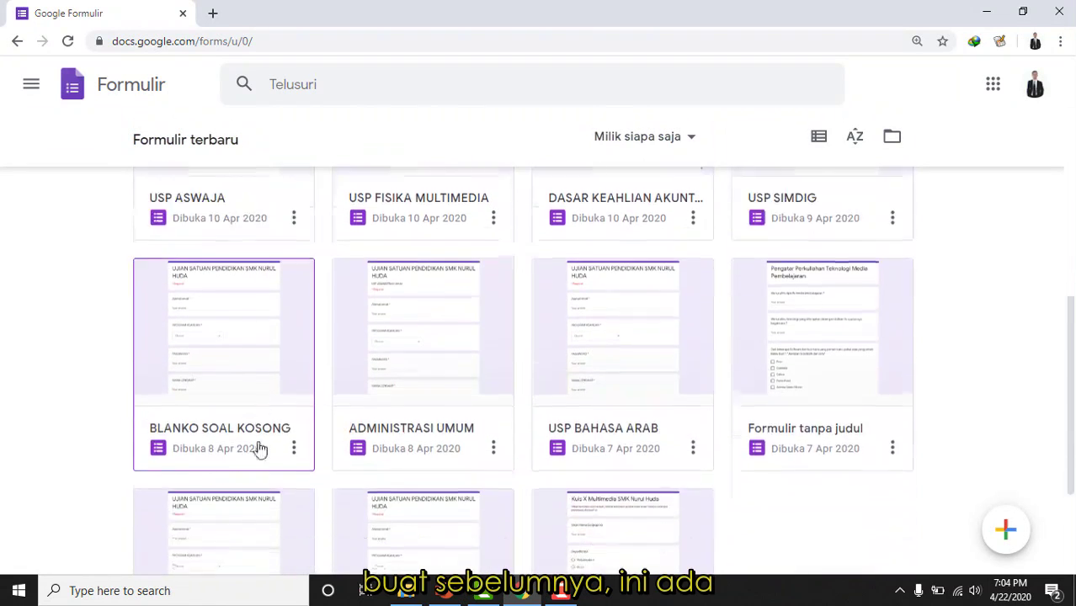
scroll(259, 430, "up", 3)
scroll(258, 430, "down", 5)
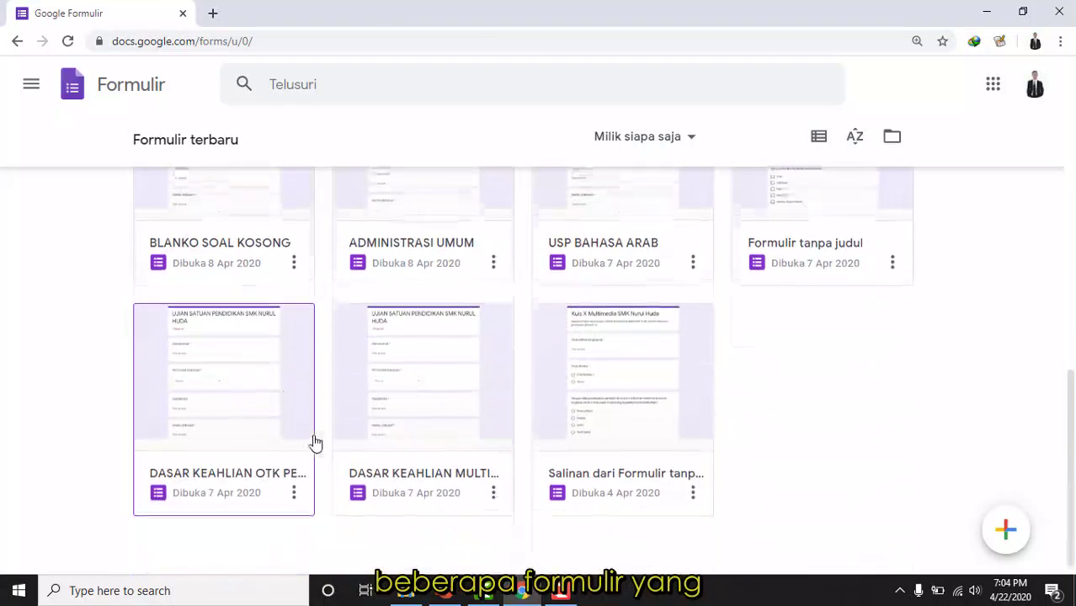
scroll(703, 361, "up", 5)
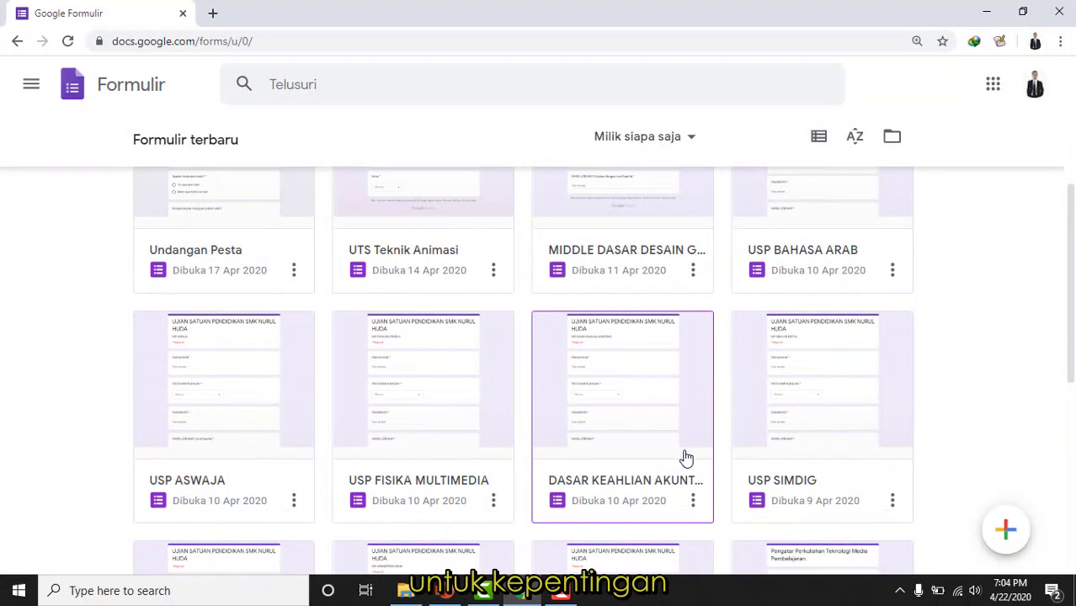
scroll(569, 320, "up", 4)
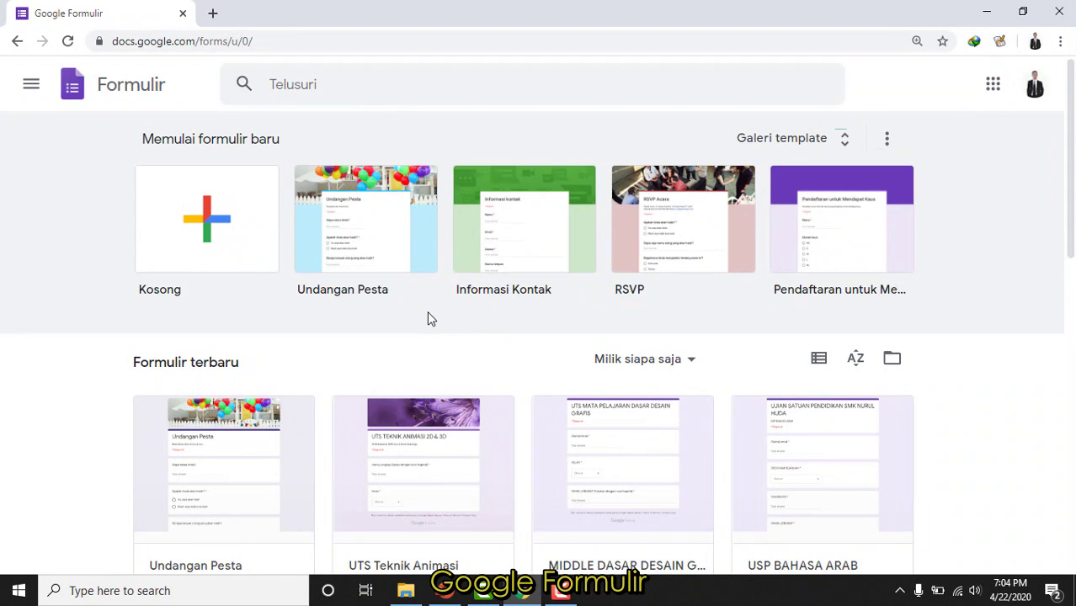
scroll(416, 330, "down", 3)
scroll(416, 330, "up", 3)
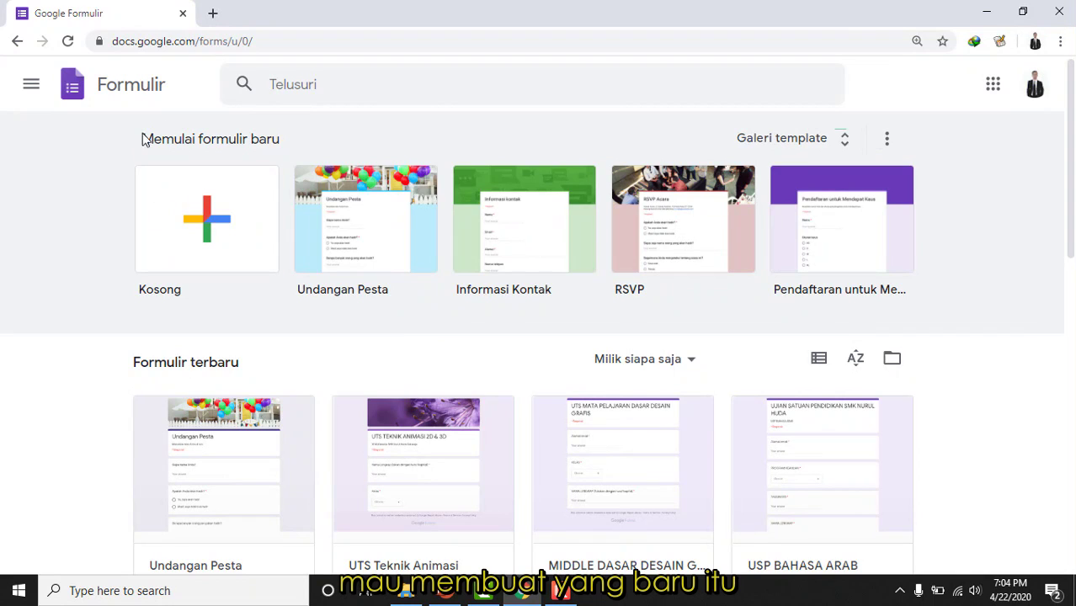
Create a blank form and title it "Uji Coba".
left_click(194, 224)
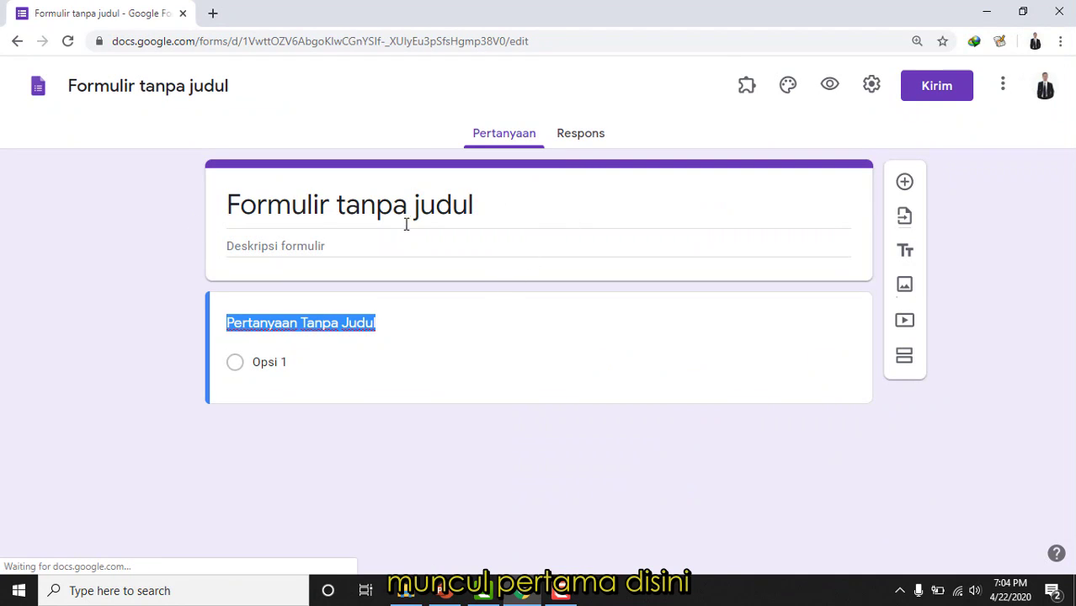
left_click(553, 191)
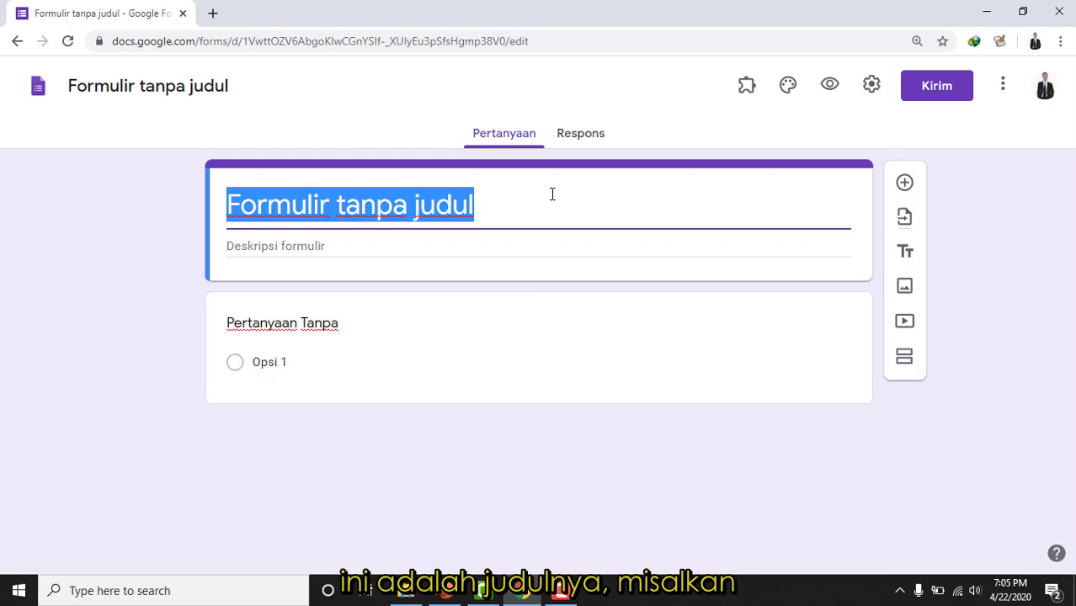
type("Uji ")
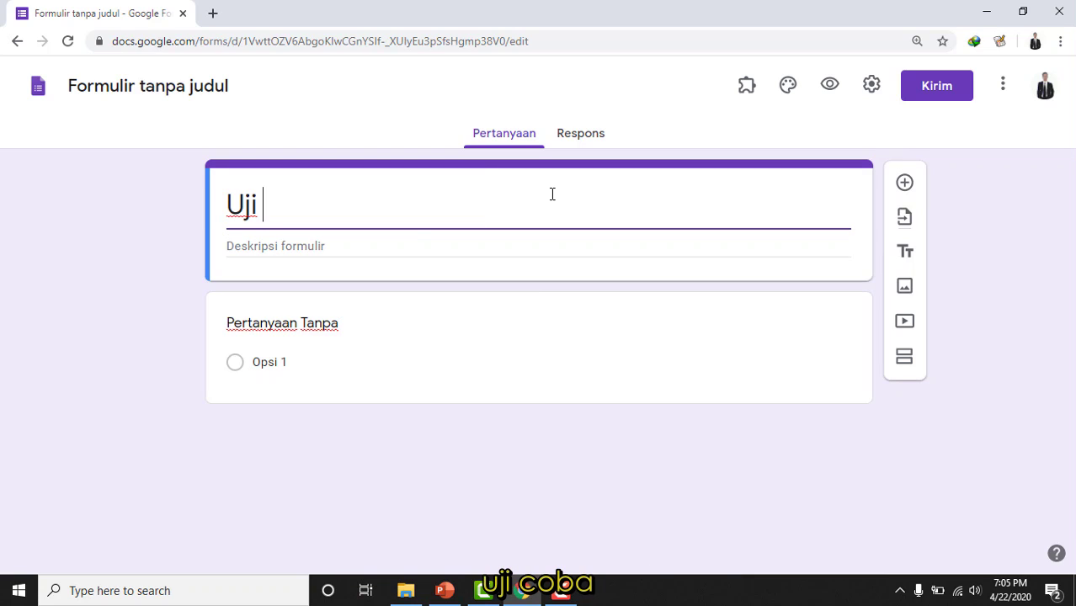
type("Coba")
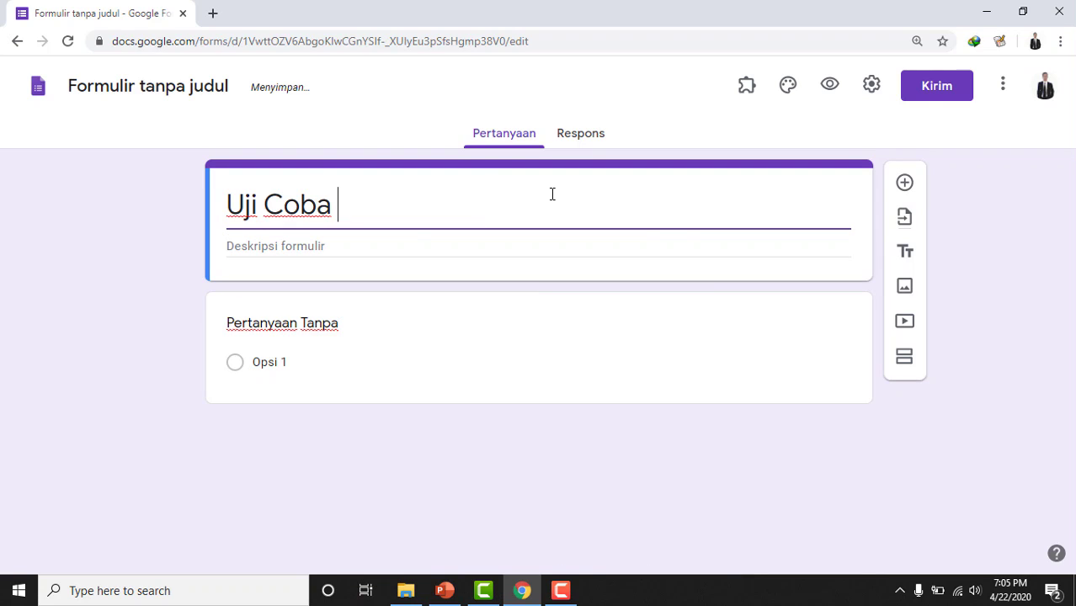
Enter "Pertanyaaan satu" as the text of the first question.
left_click(366, 320)
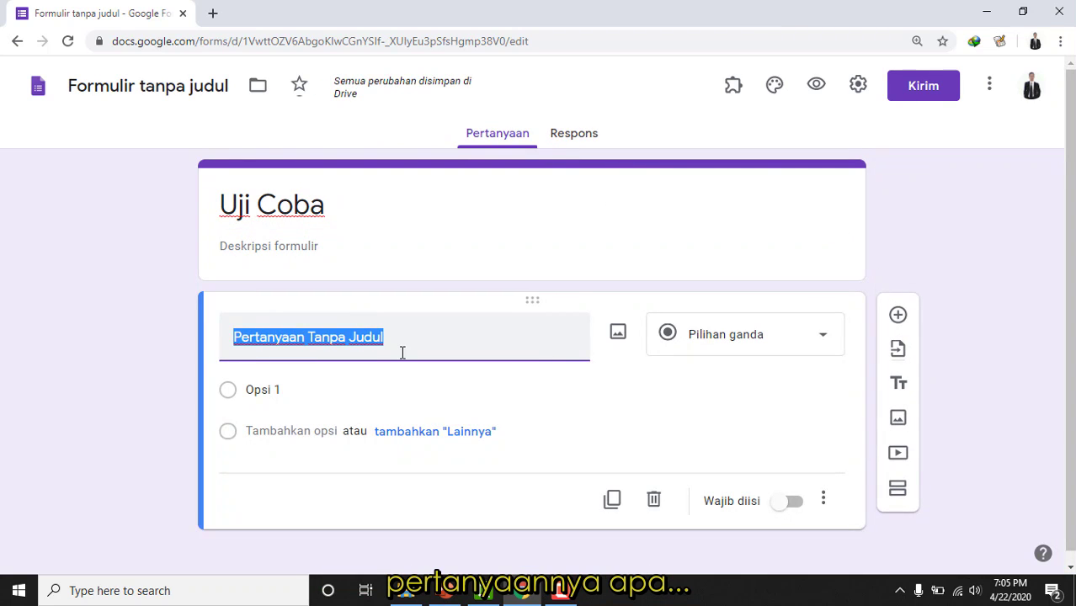
type("Per")
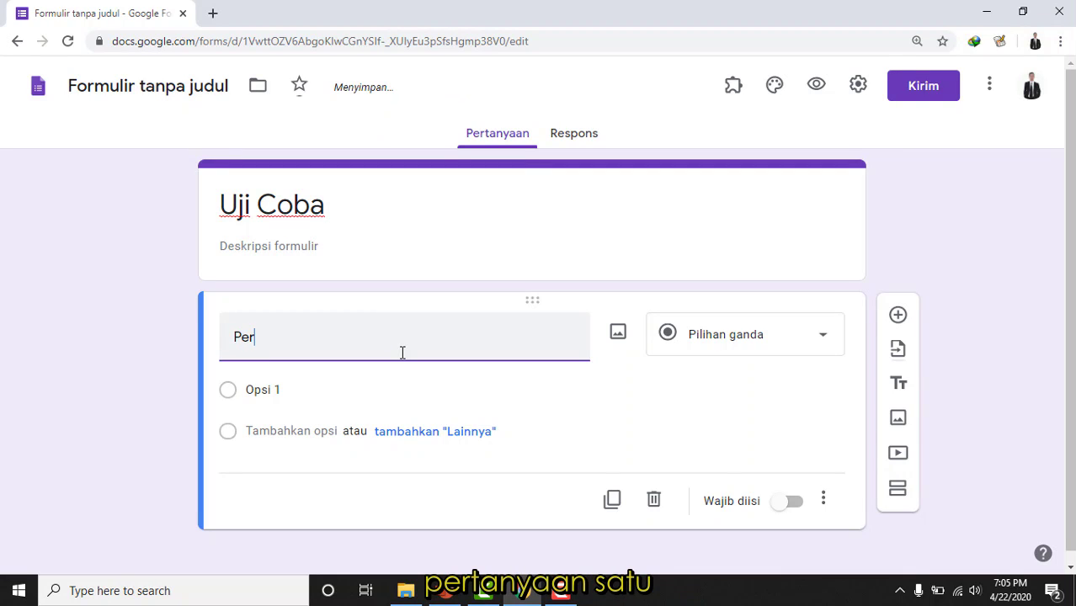
type("tanyaaan ")
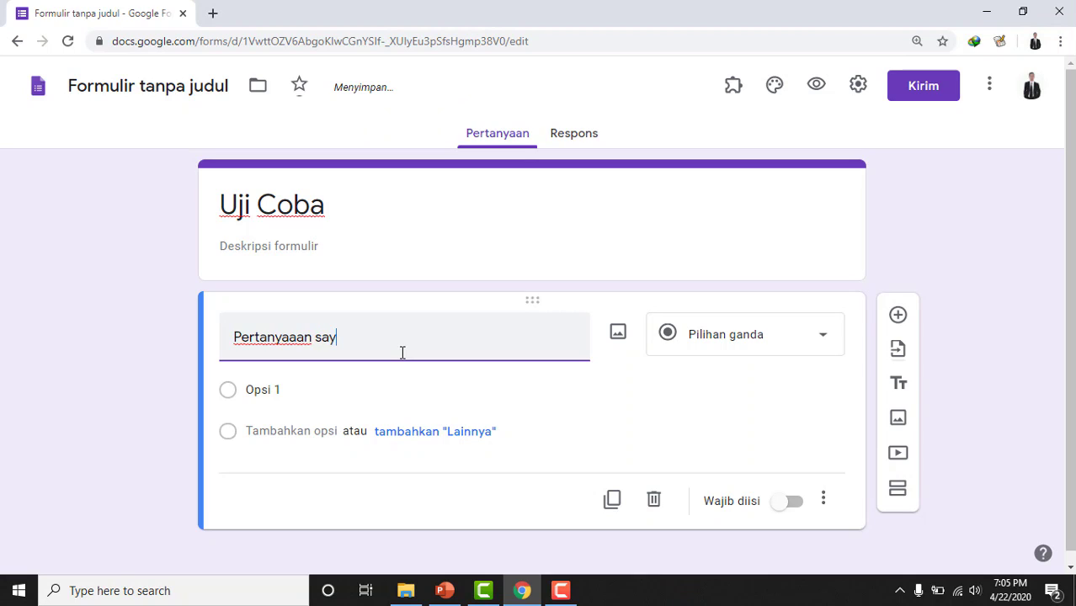
type("satu")
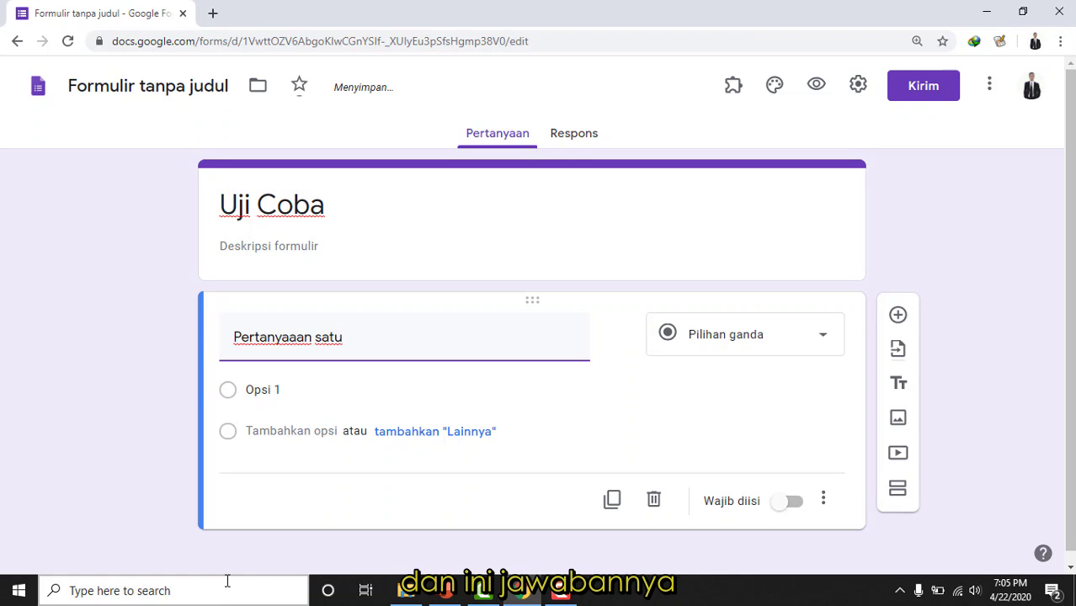
Change the first question's answer type to Paragraf.
left_click(278, 395)
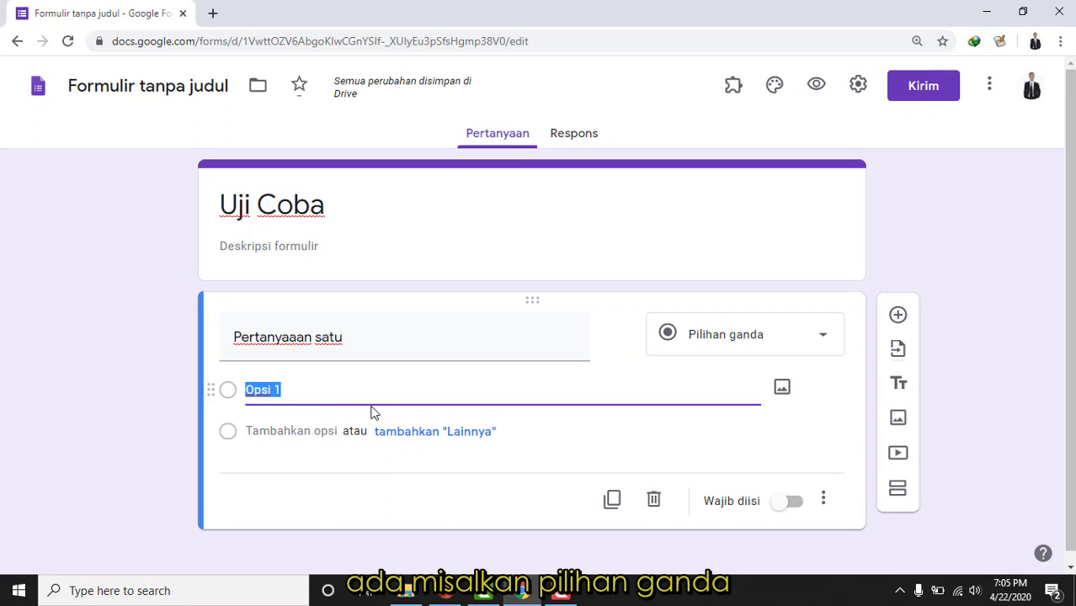
left_click(833, 334)
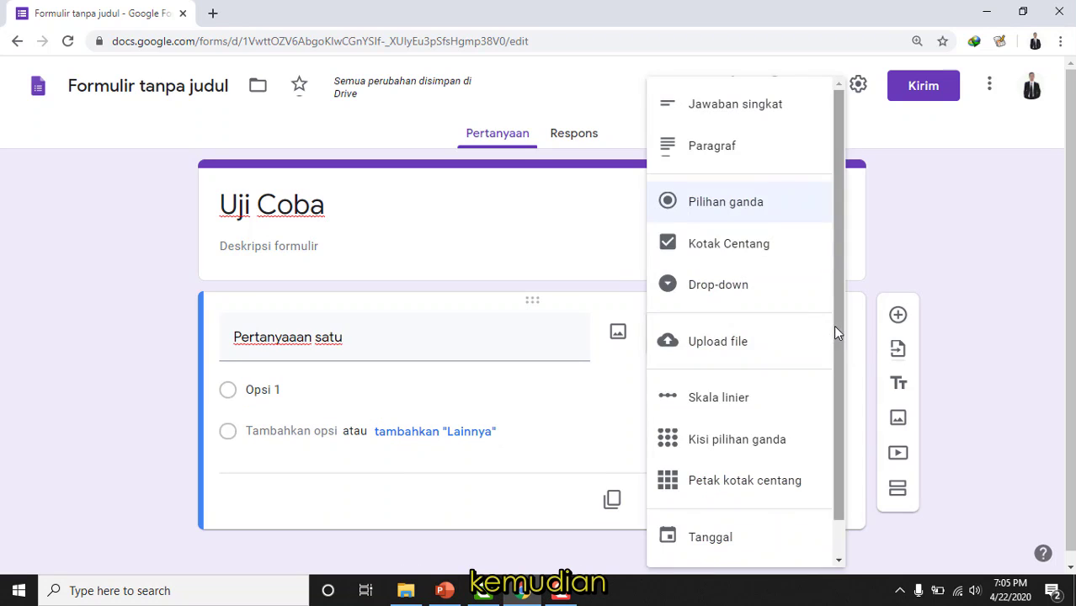
left_click(771, 146)
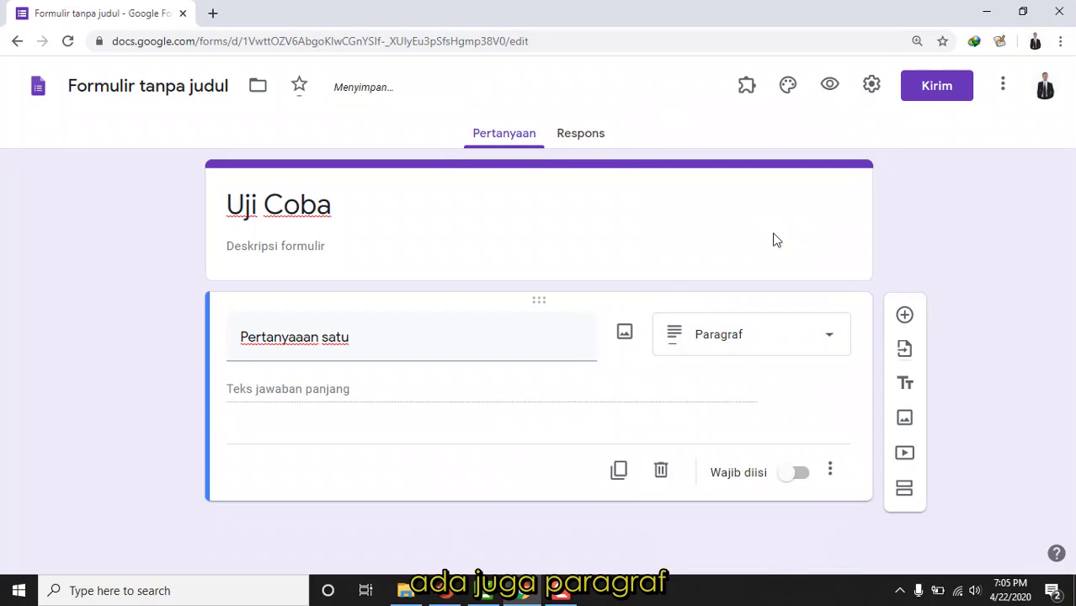
Look over the available answer types and switch the question's required setting (Wajib diisi) on and off.
left_click(801, 335)
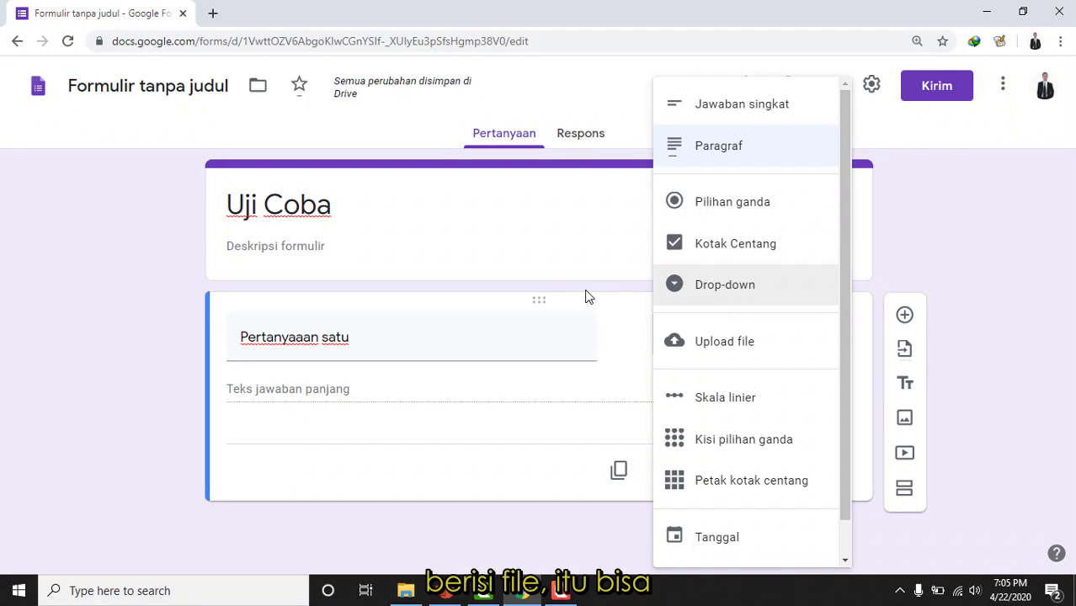
left_click(624, 379)
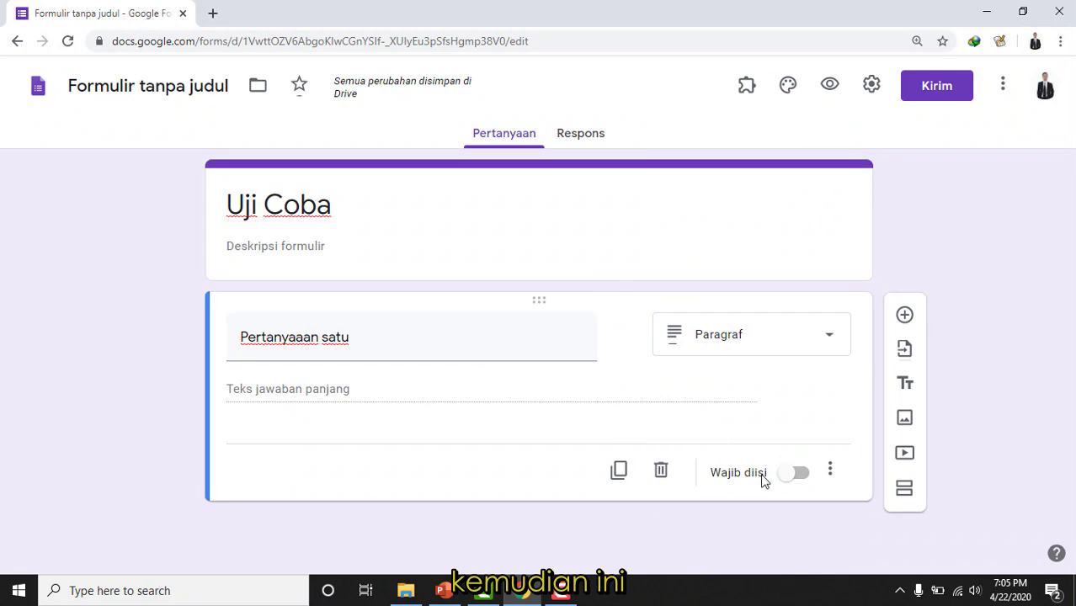
left_click(800, 473)
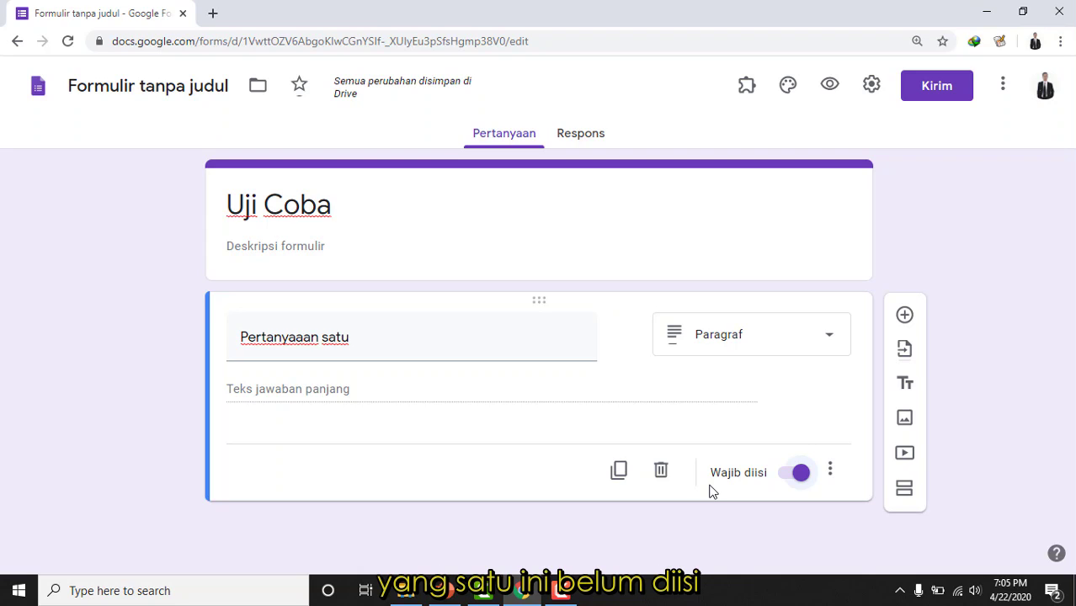
left_click(799, 473)
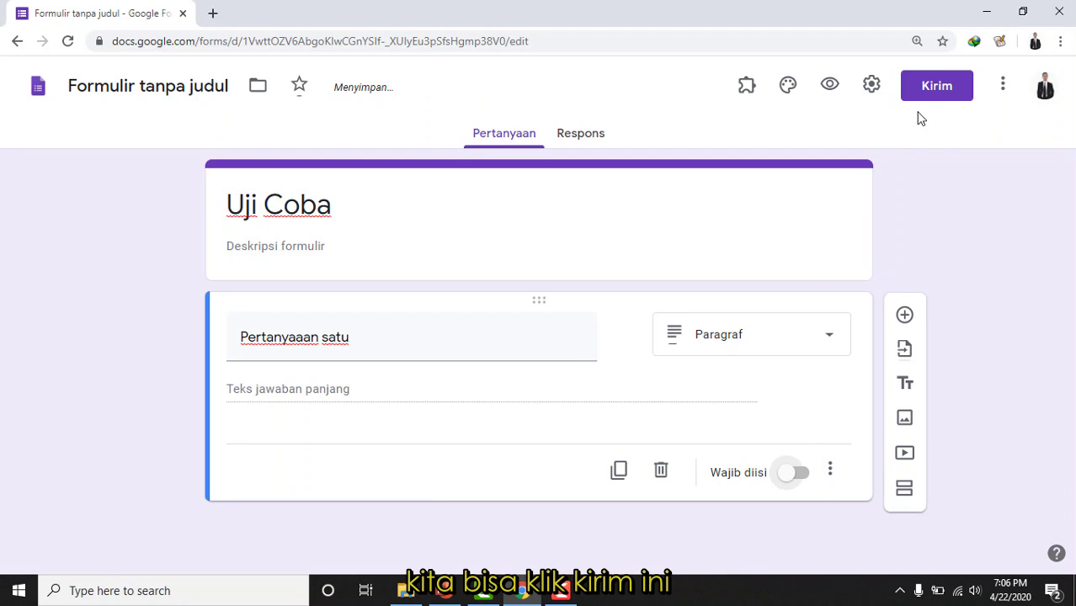
Copy the form's shortened share link from the sending options and return to the form editor.
left_click(937, 94)
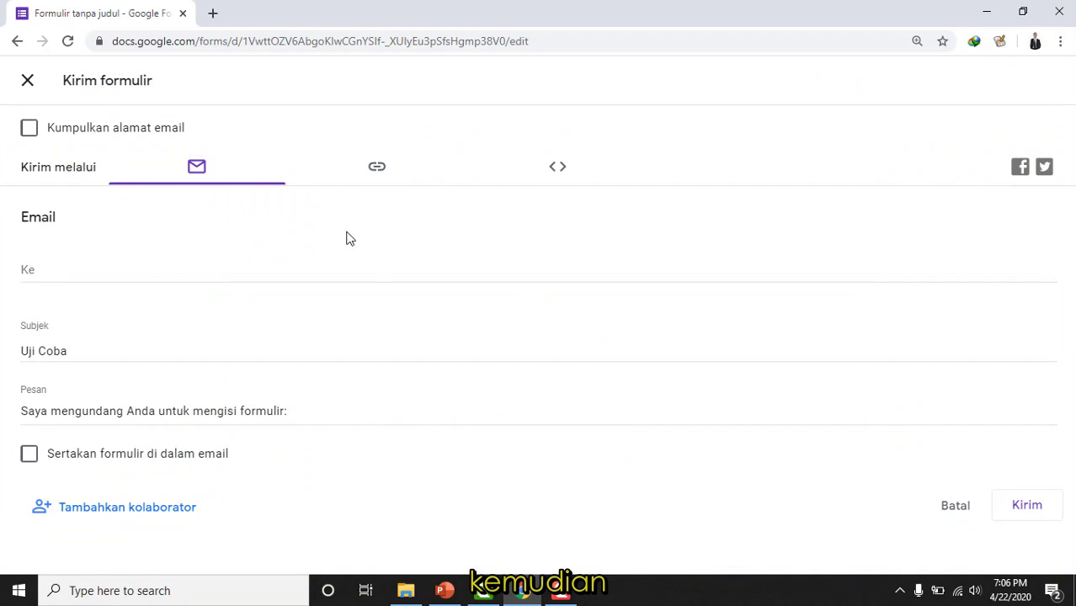
left_click(379, 182)
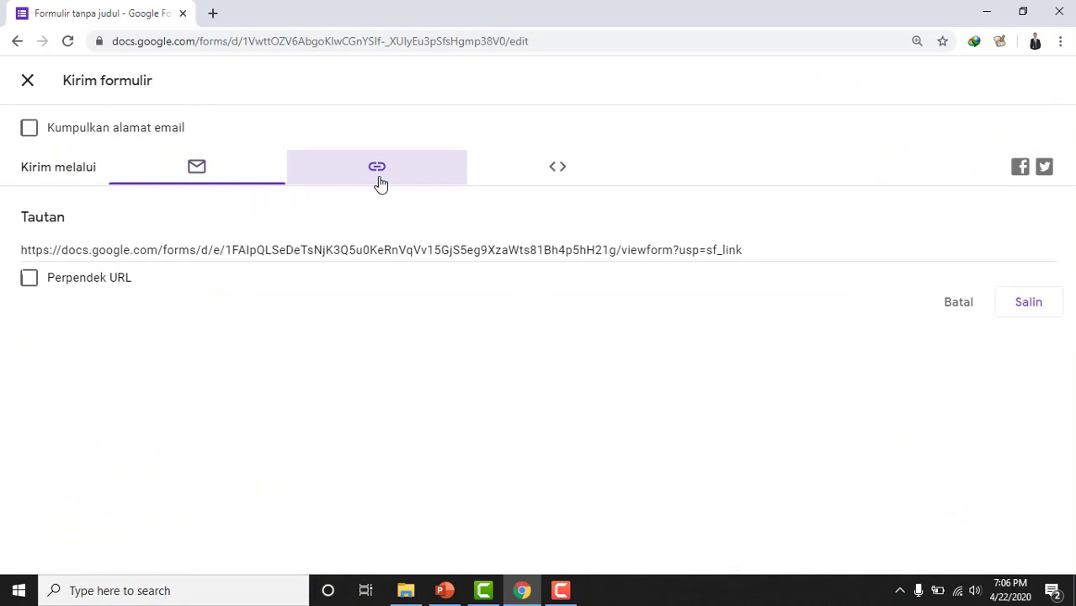
left_click(37, 278)
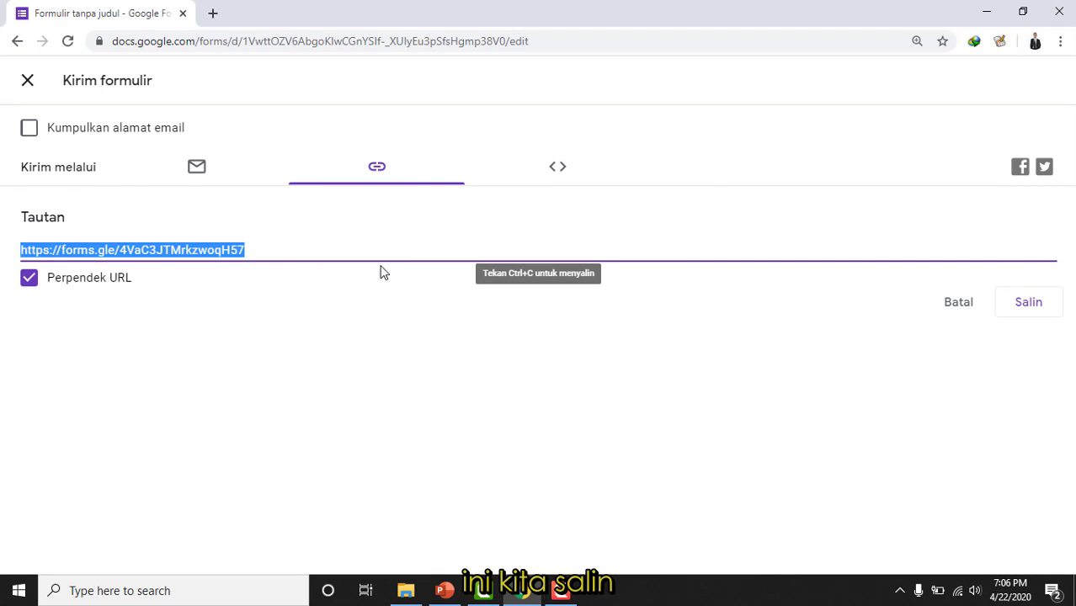
left_click(1049, 314)
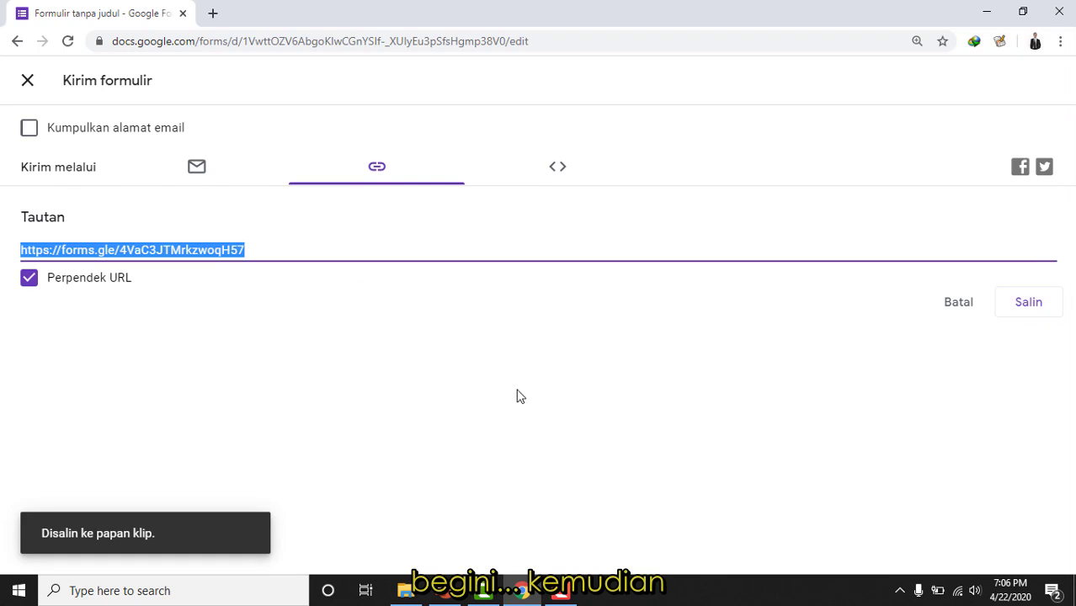
left_click(254, 250)
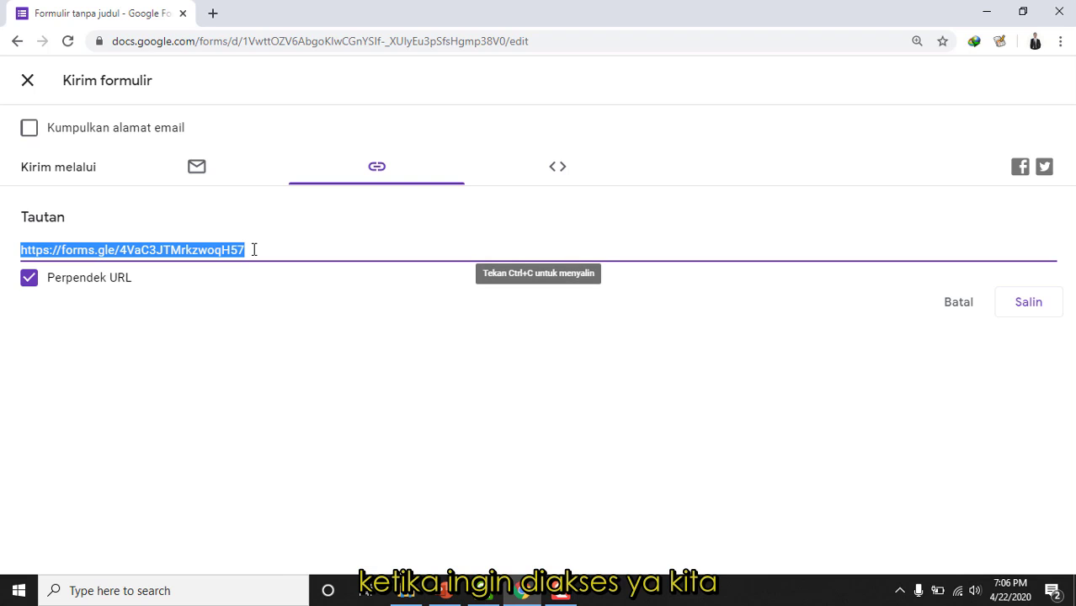
key("ctrl+c")
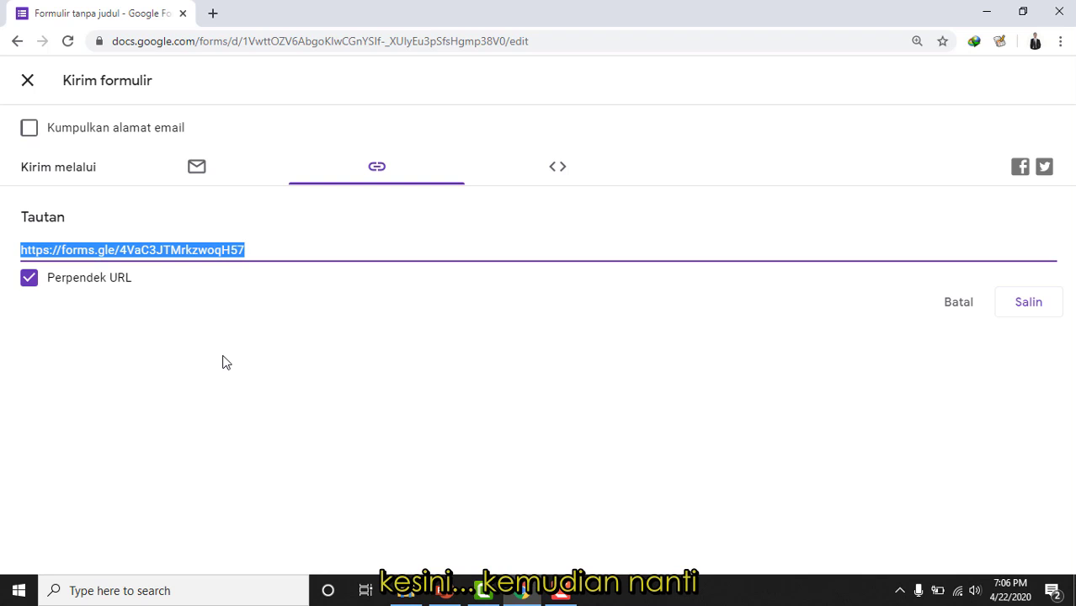
left_click(24, 84)
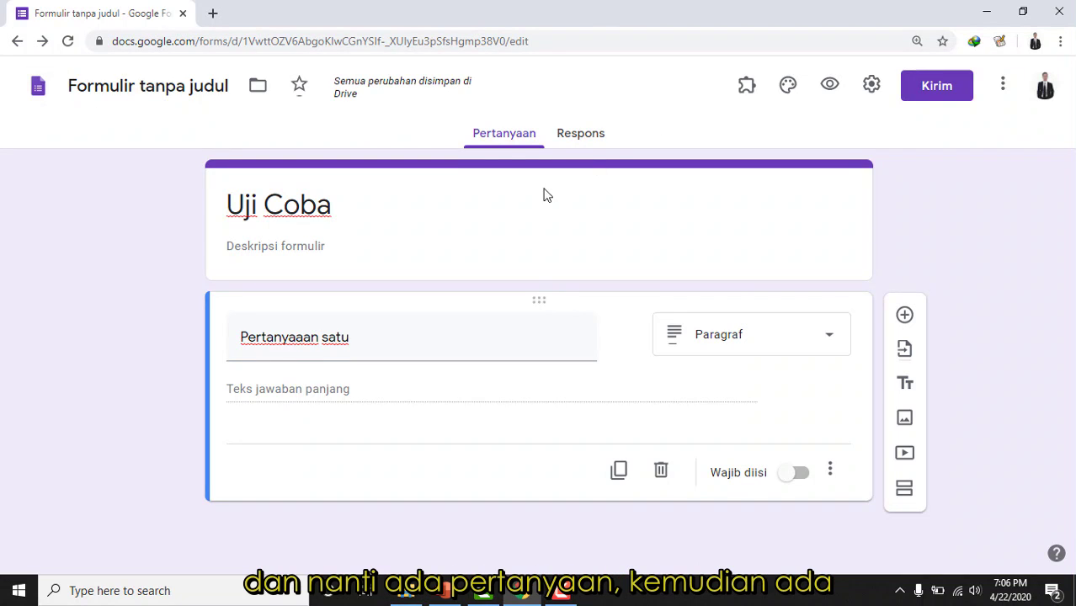
Show the form's responses and rename the form file as "Formulir Uji Coba".
left_click(579, 135)
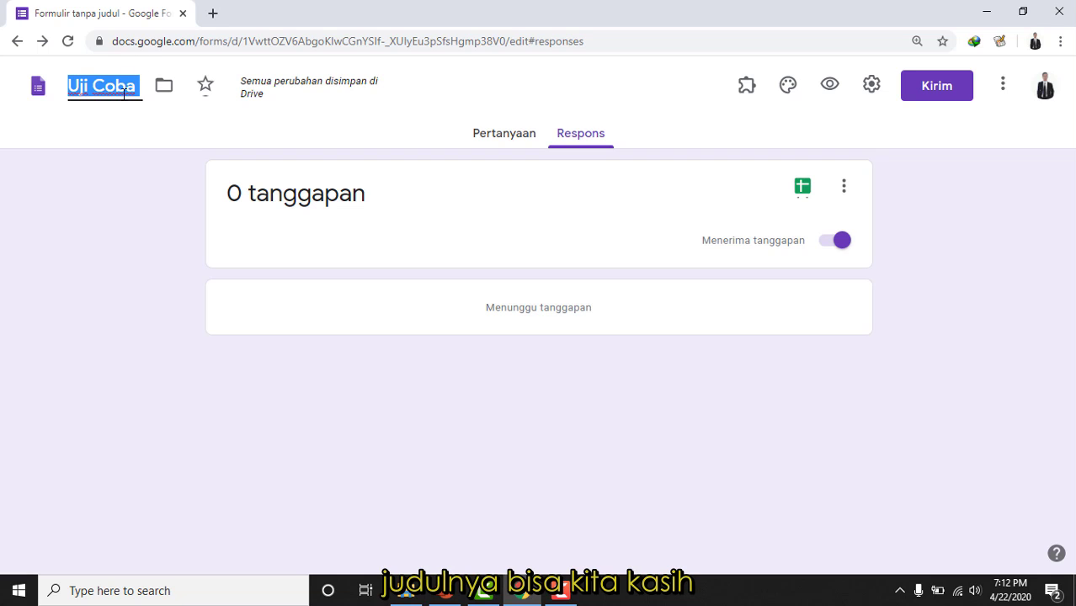
left_click(69, 85)
type("Formulir")
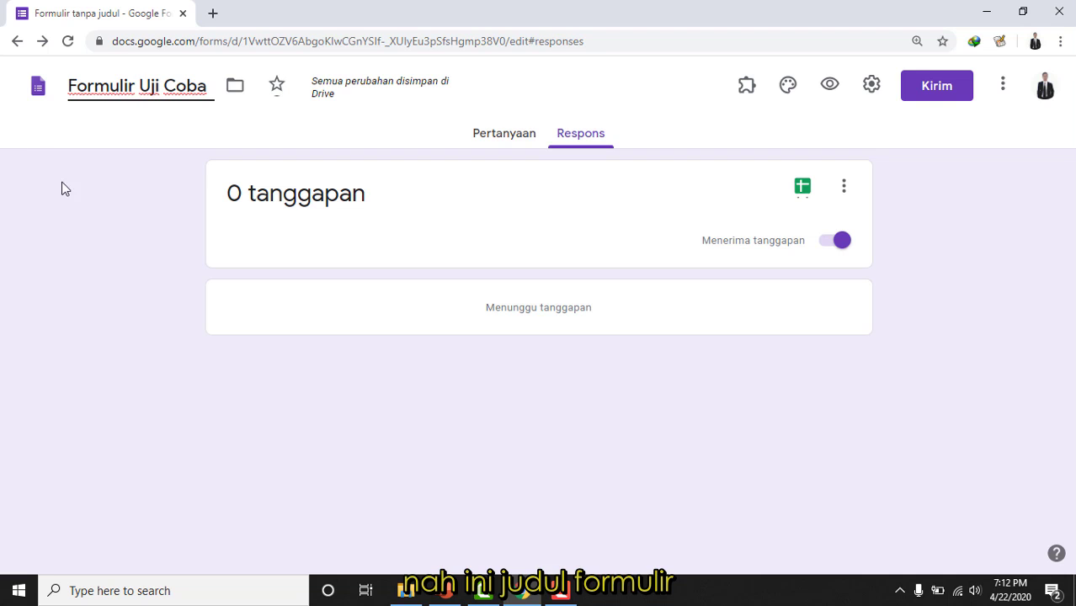
left_click(127, 239)
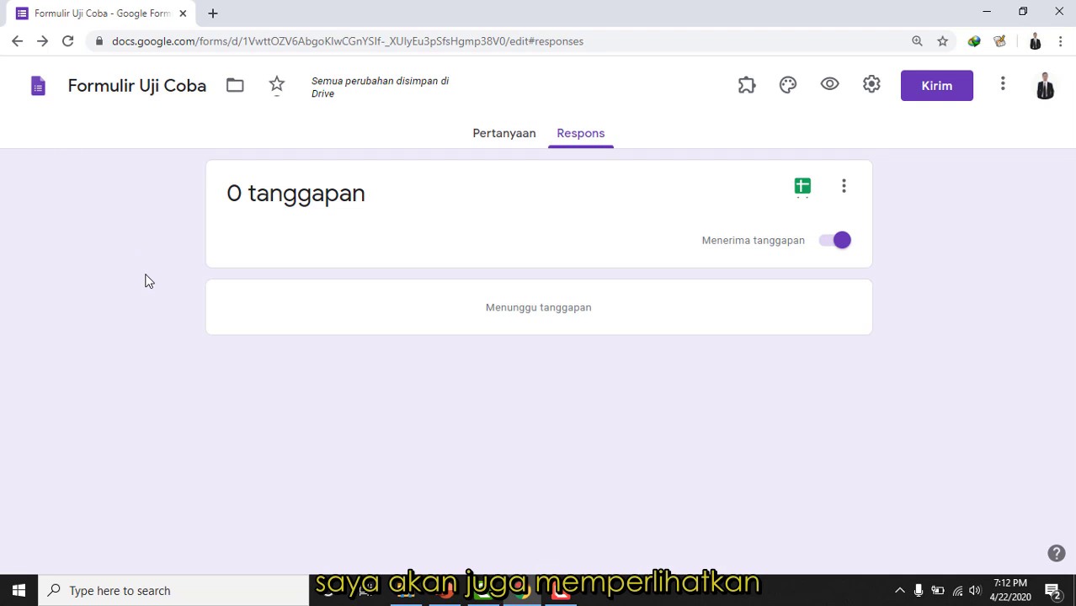
Return to the Google Forms home page and open the existing form "UTS Teknik Animasi" from the recent forms.
left_click(16, 41)
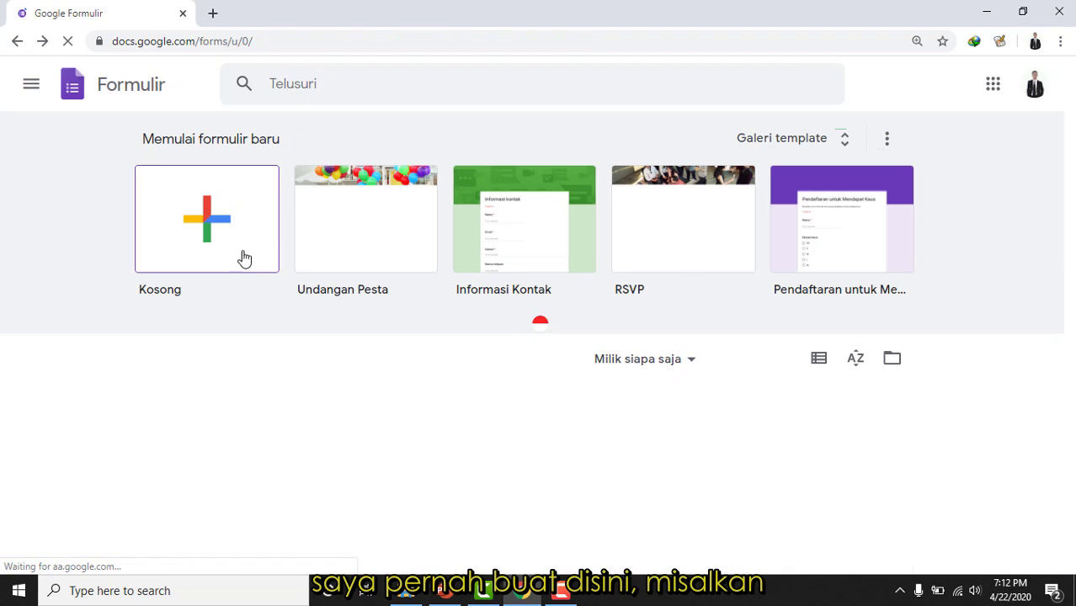
scroll(284, 337, "down", 3)
scroll(287, 370, "down", 2)
scroll(294, 354, "up", 5)
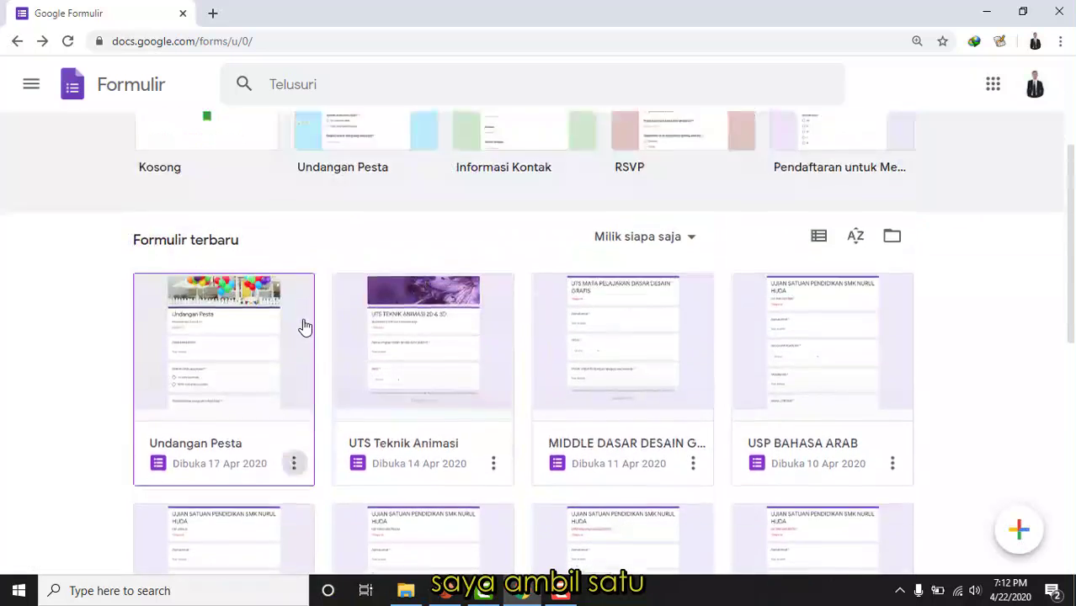
scroll(354, 362, "down", 2)
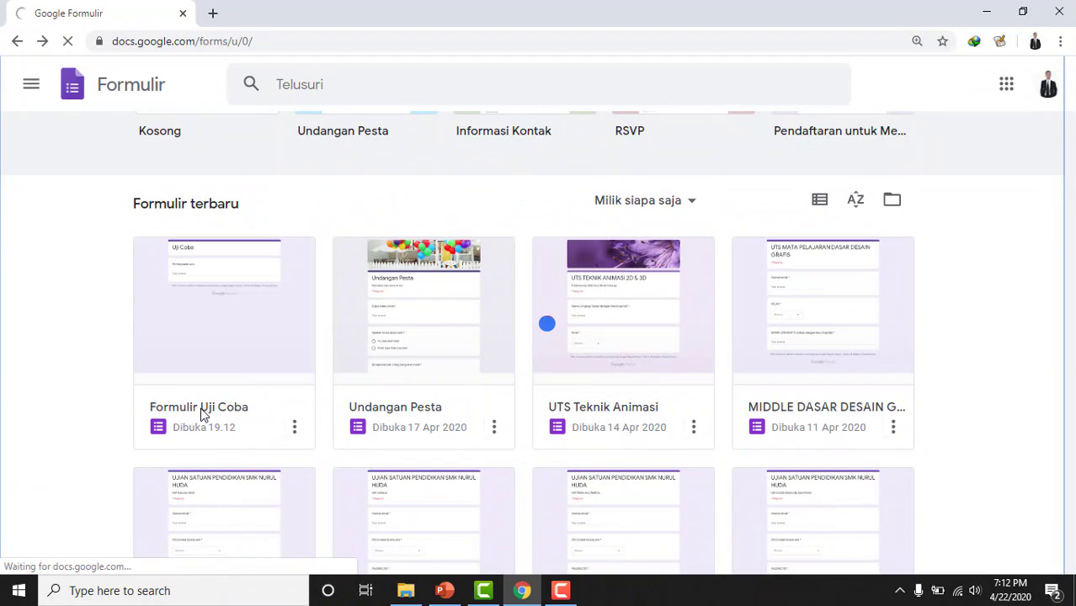
left_click(547, 323)
Look over the form's header section, the second section's instructions and its first multiple-choice questions.
scroll(318, 365, "down", 1)
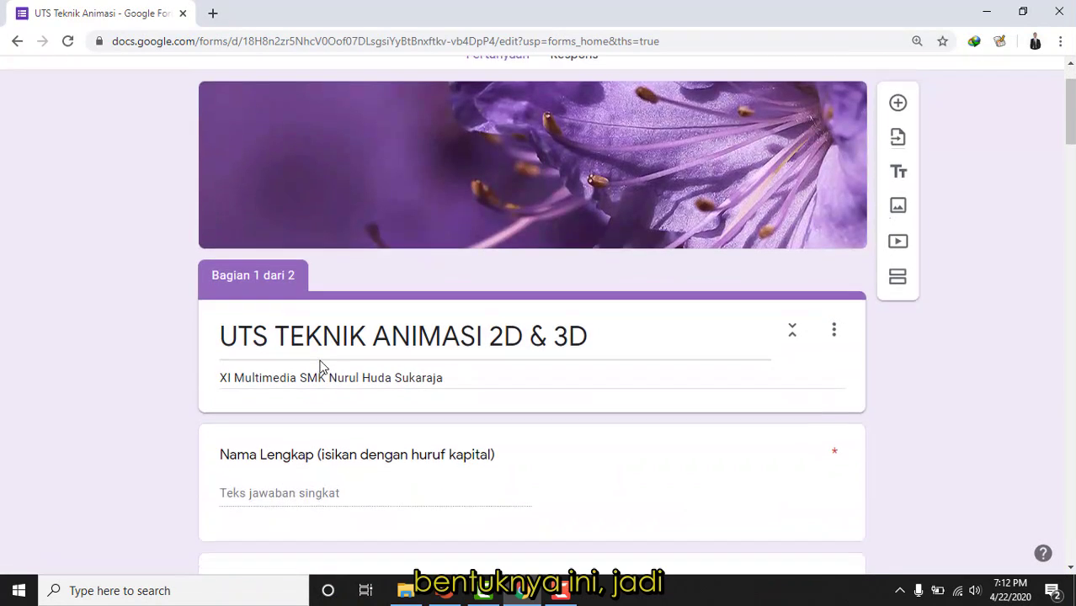
scroll(320, 365, "down", 5)
scroll(413, 260, "down", 3)
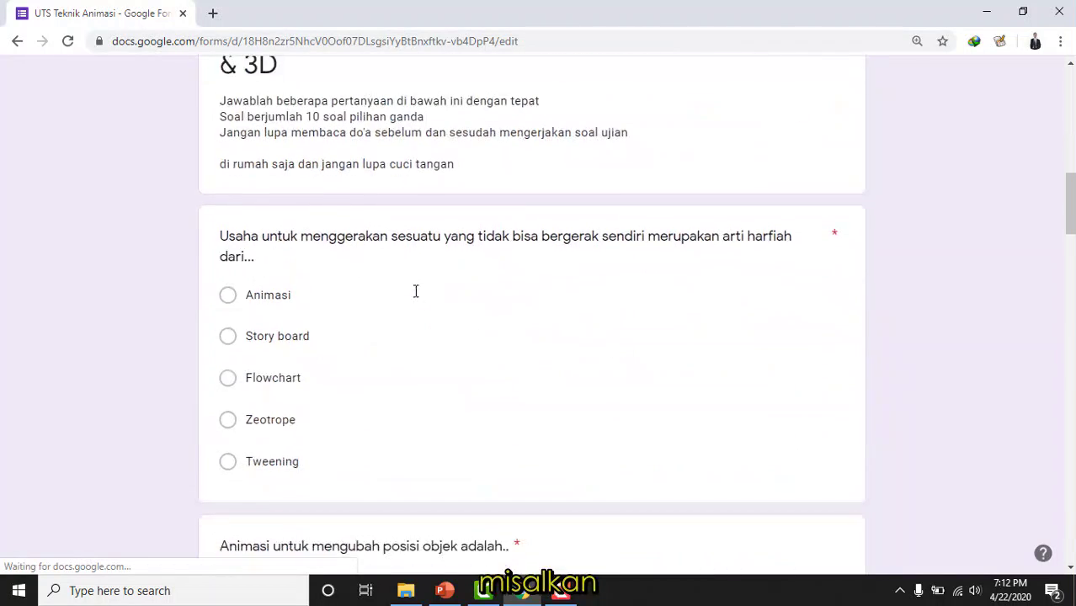
scroll(438, 362, "up", 1)
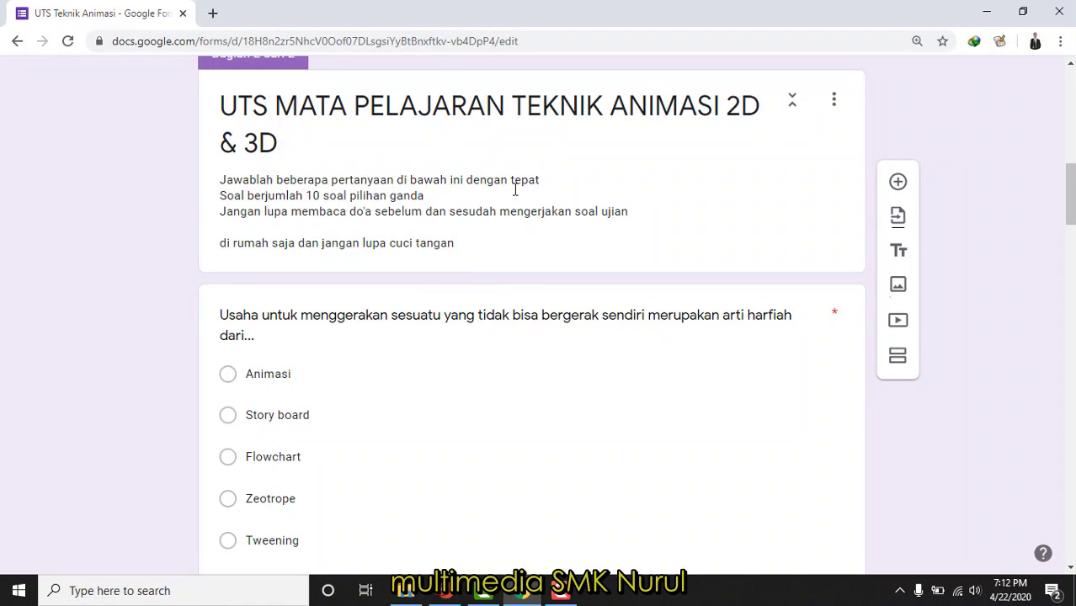
scroll(508, 249, "down", 2)
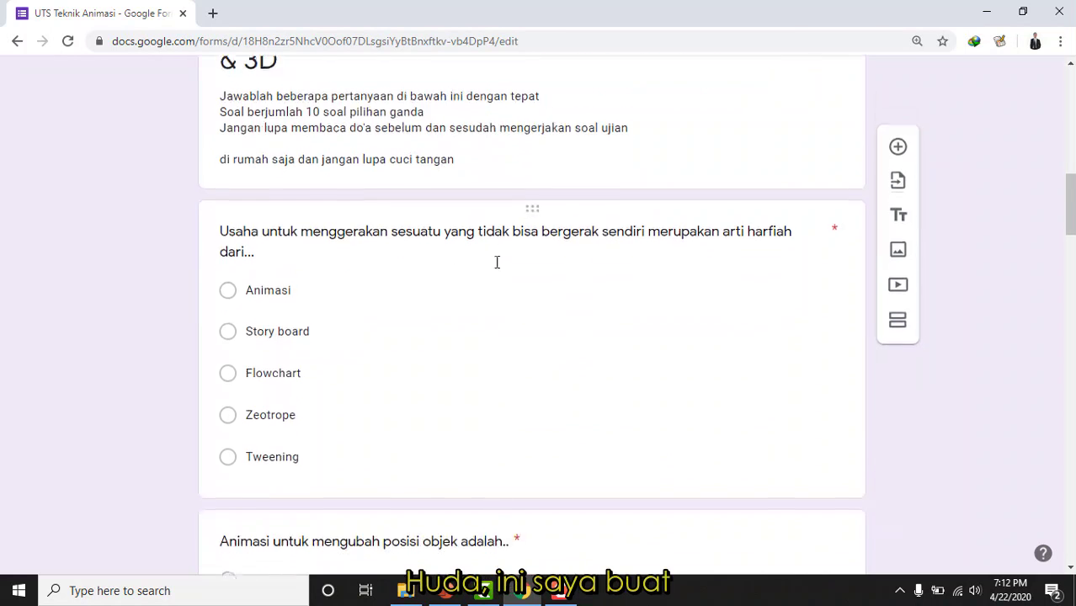
scroll(492, 297, "up", 1)
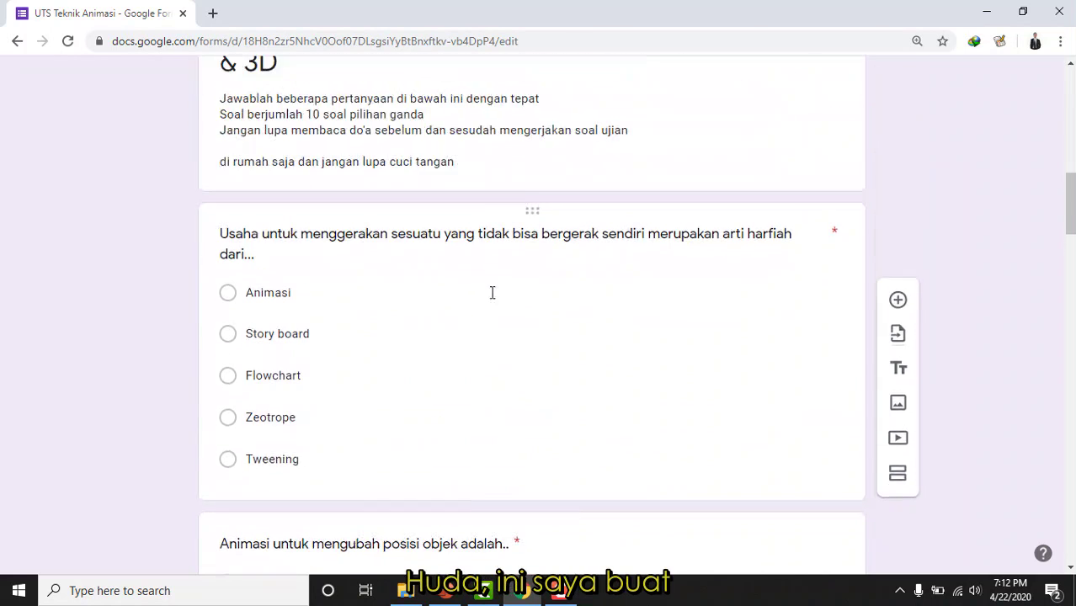
Examine the first multiple-choice question's text, answer options, correct-answer mark and point value in its editing view.
left_click(343, 252)
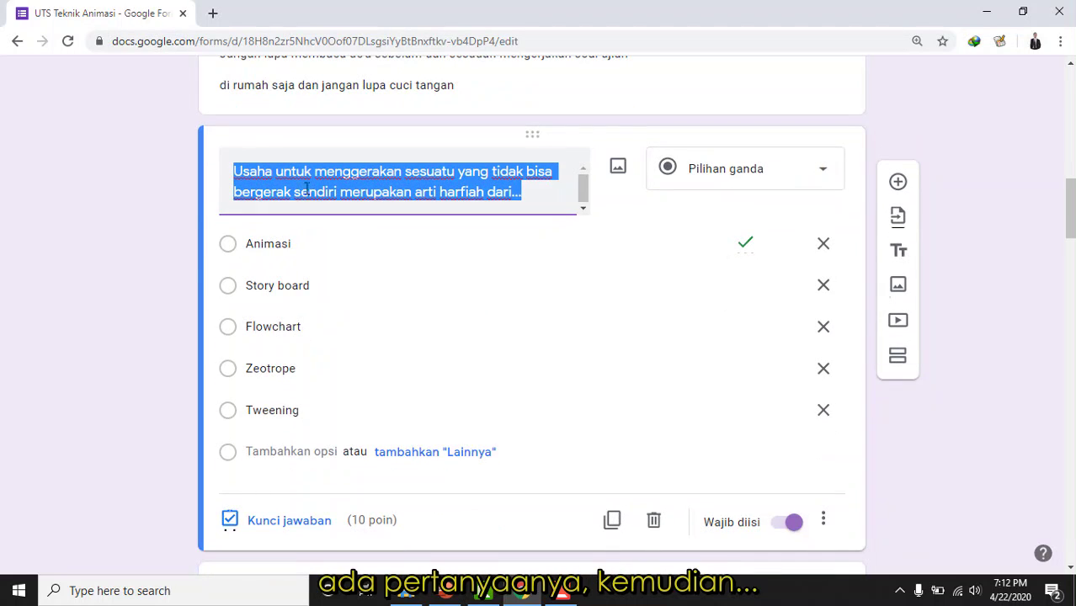
left_click(259, 247)
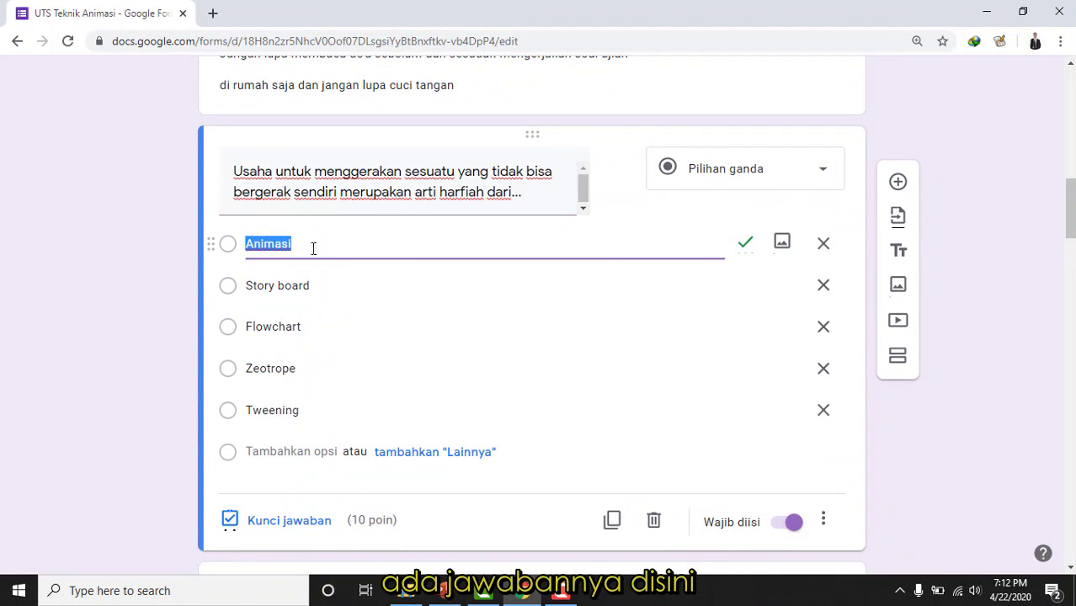
scroll(363, 264, "down", 4)
scroll(364, 266, "up", 2)
scroll(362, 261, "up", 1)
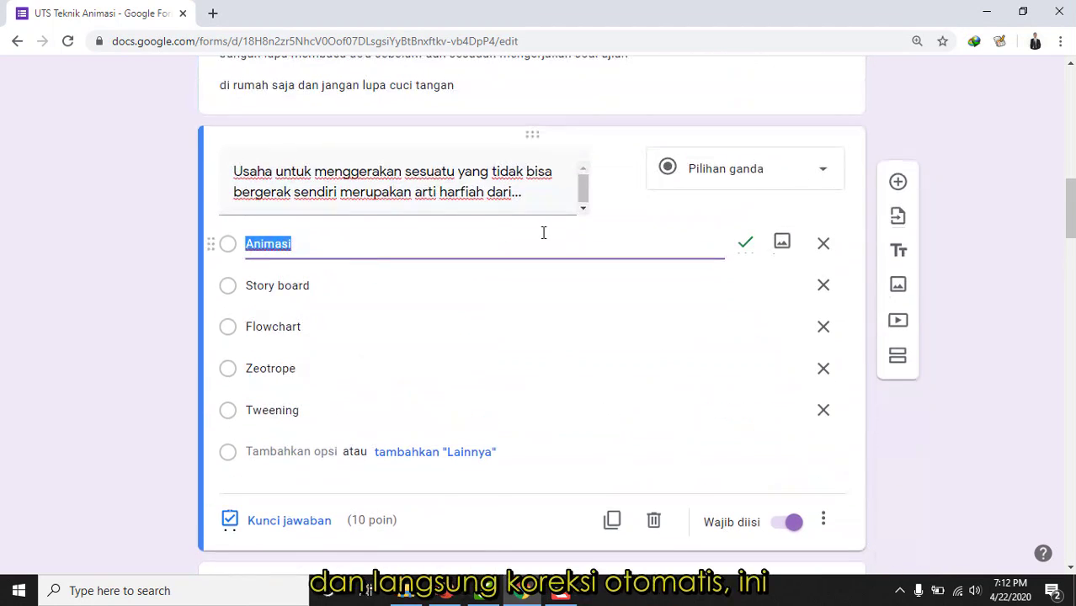
left_click(543, 282)
left_click(744, 243)
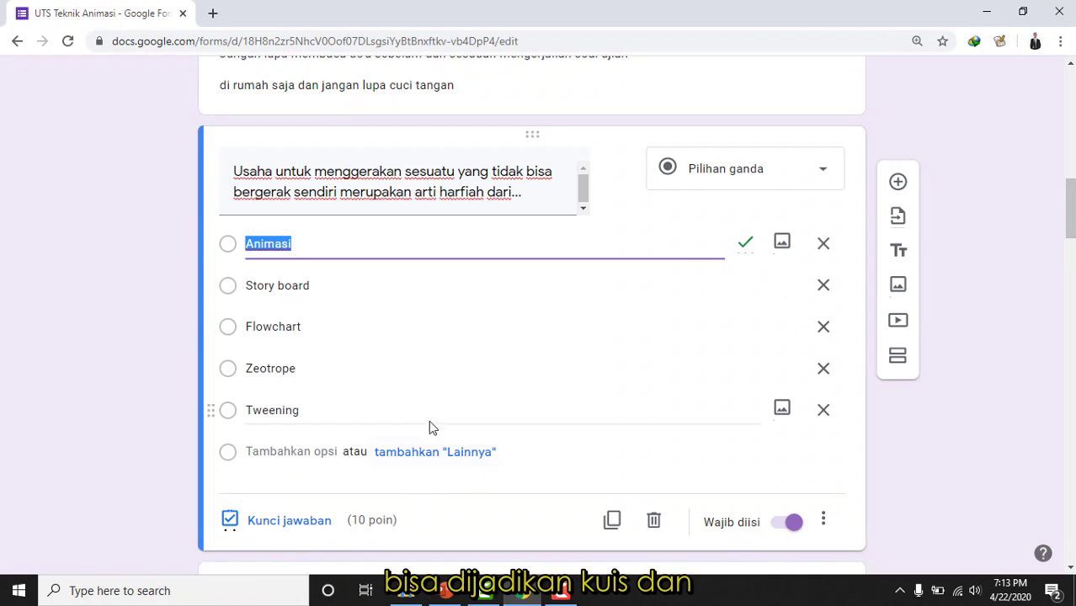
scroll(423, 401, "down", 3)
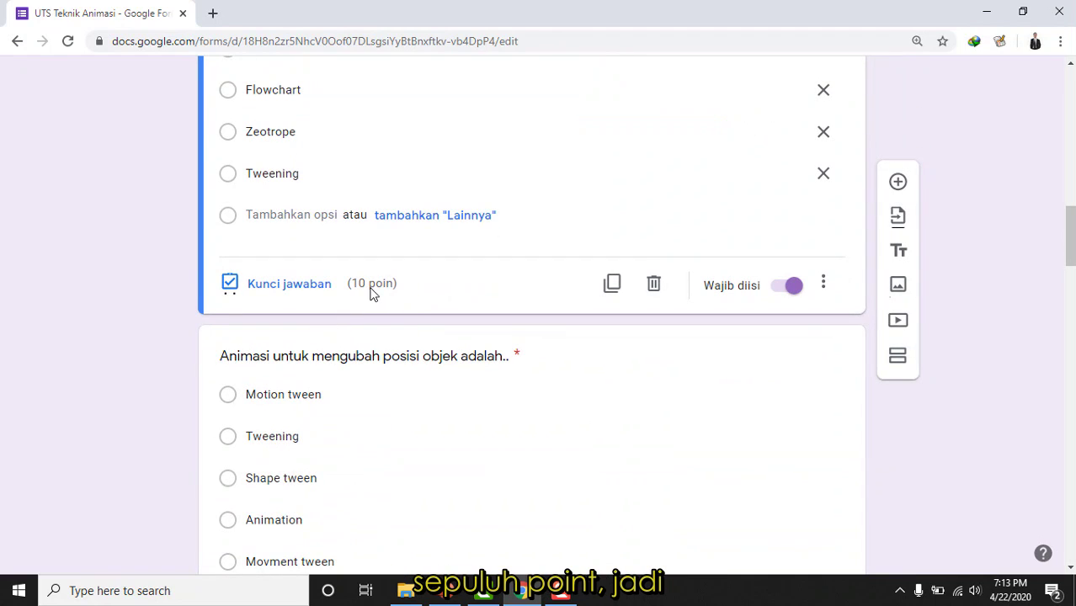
scroll(737, 224, "up", 3)
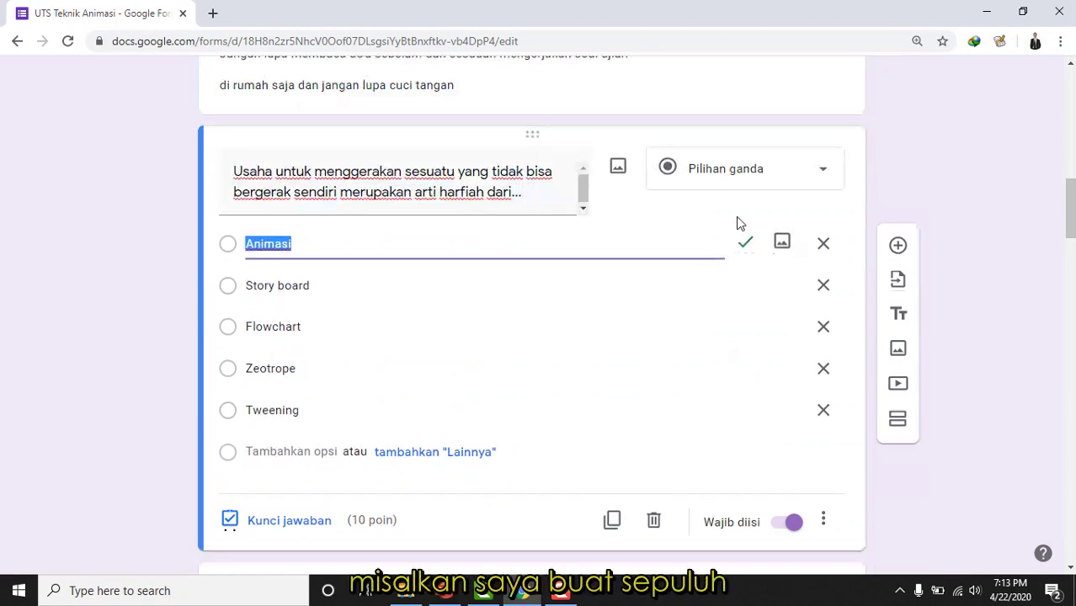
scroll(737, 224, "down", 5)
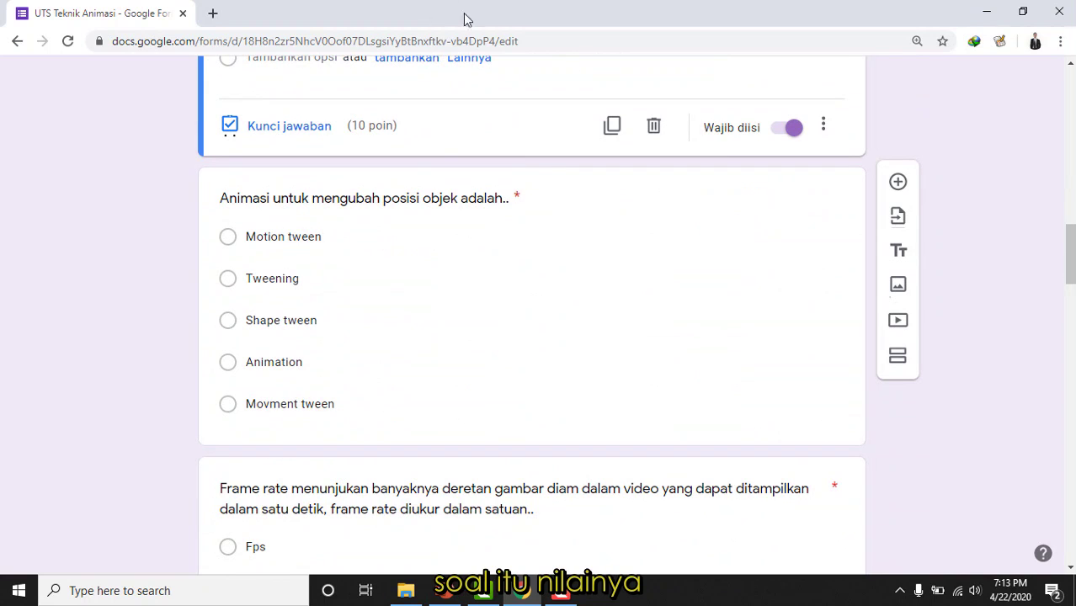
scroll(393, 129, "up", 2)
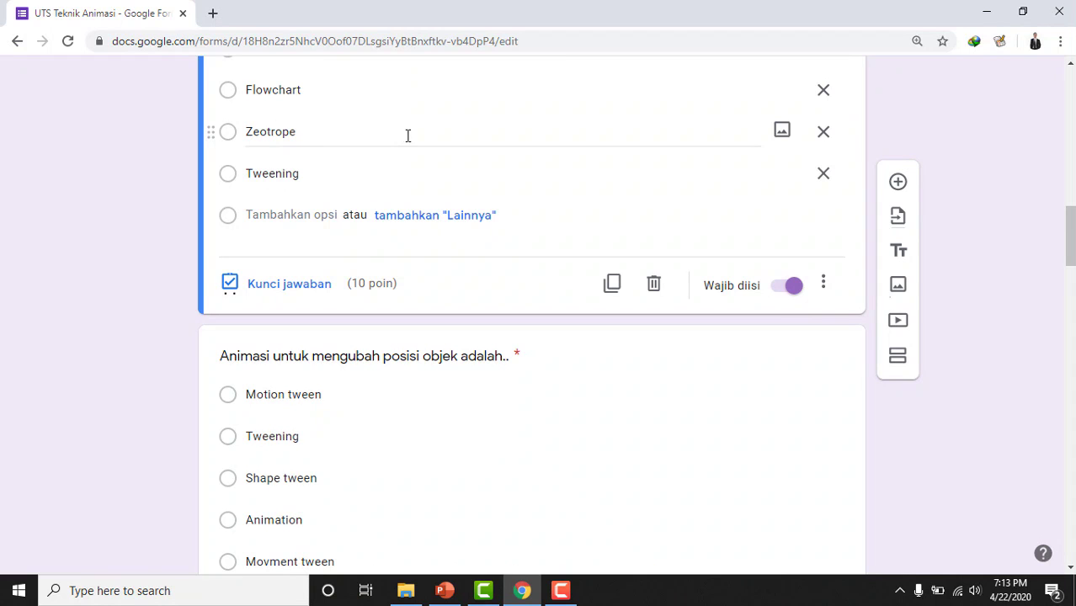
Show the form's responses and examine the summary, from the score insights down through the charts for each question.
scroll(456, 130, "up", 9)
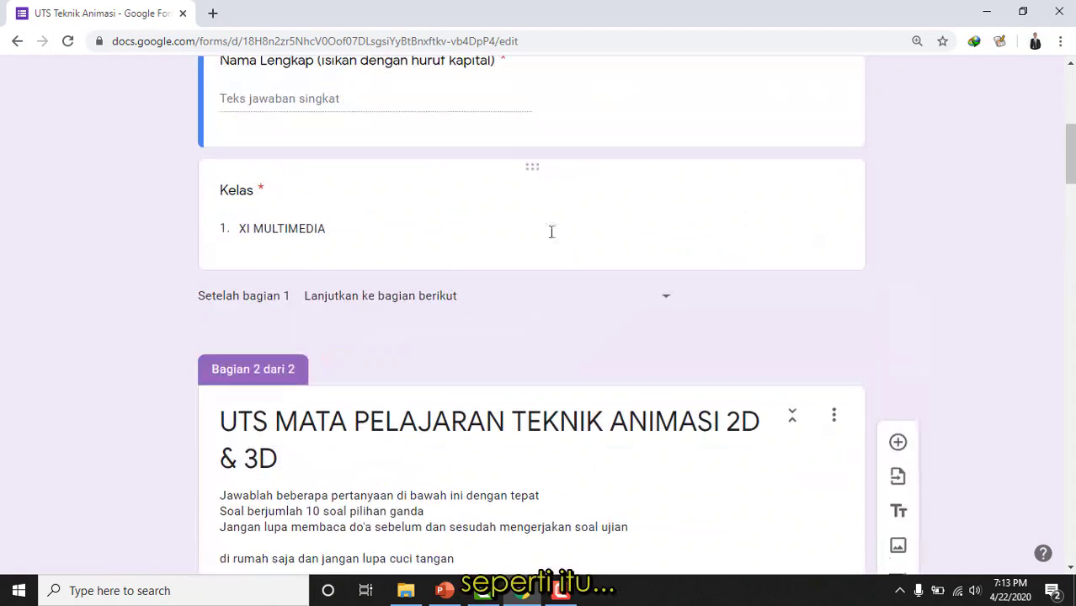
scroll(570, 217, "up", 6)
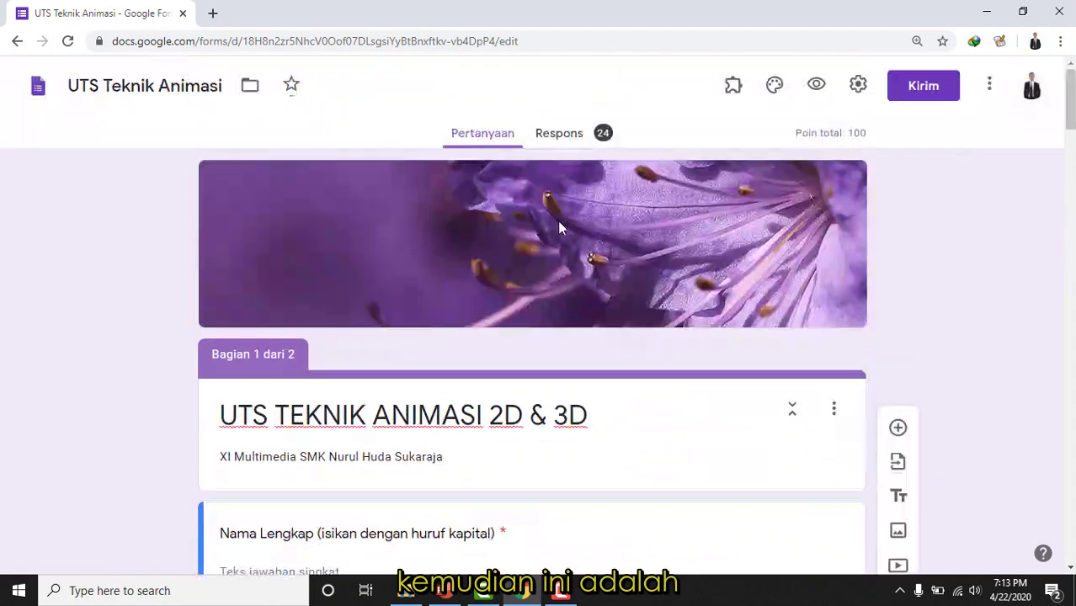
left_click(570, 137)
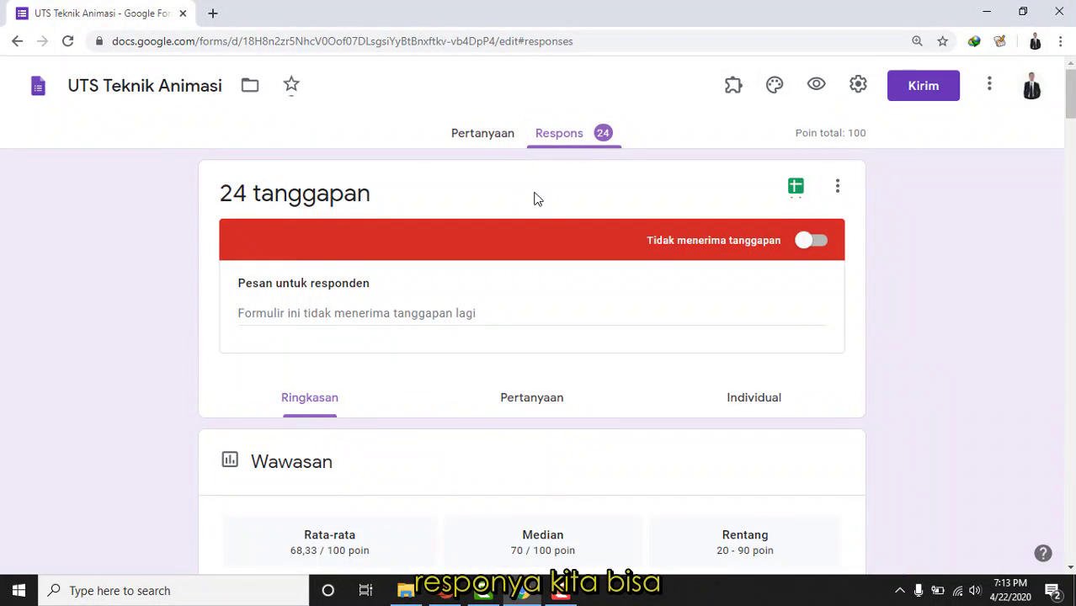
scroll(533, 220, "down", 2)
scroll(529, 245, "up", 2)
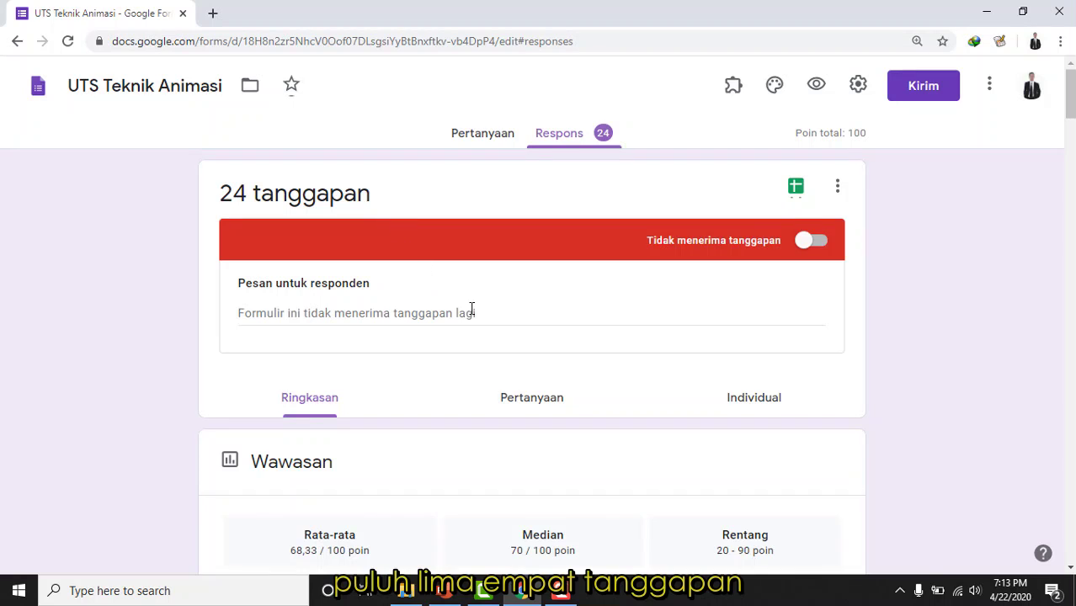
scroll(499, 338, "down", 6)
scroll(523, 295, "up", 4)
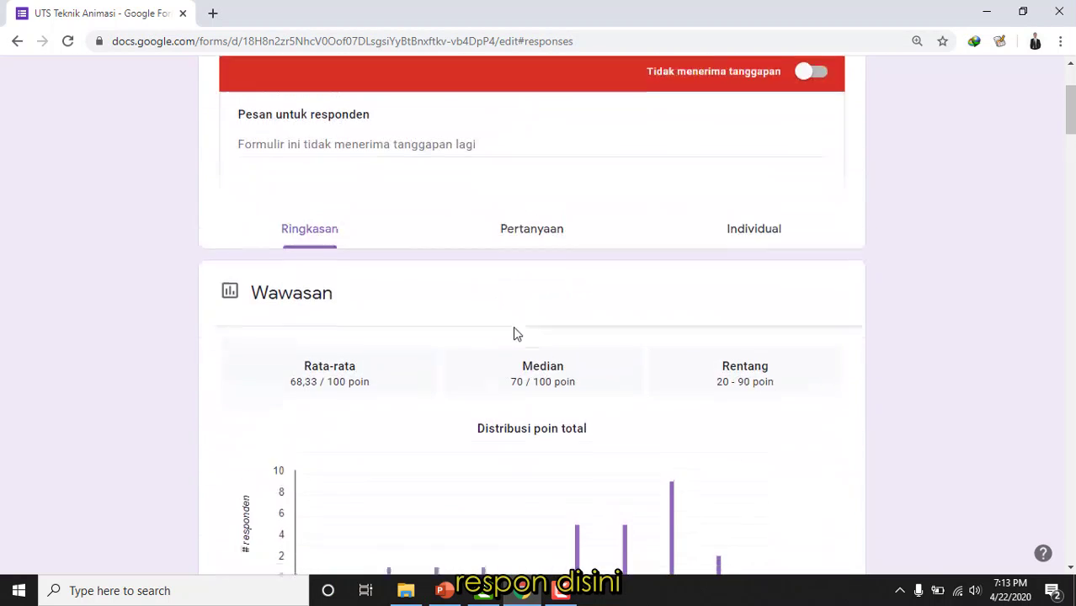
scroll(513, 332, "down", 4)
scroll(600, 288, "down", 7)
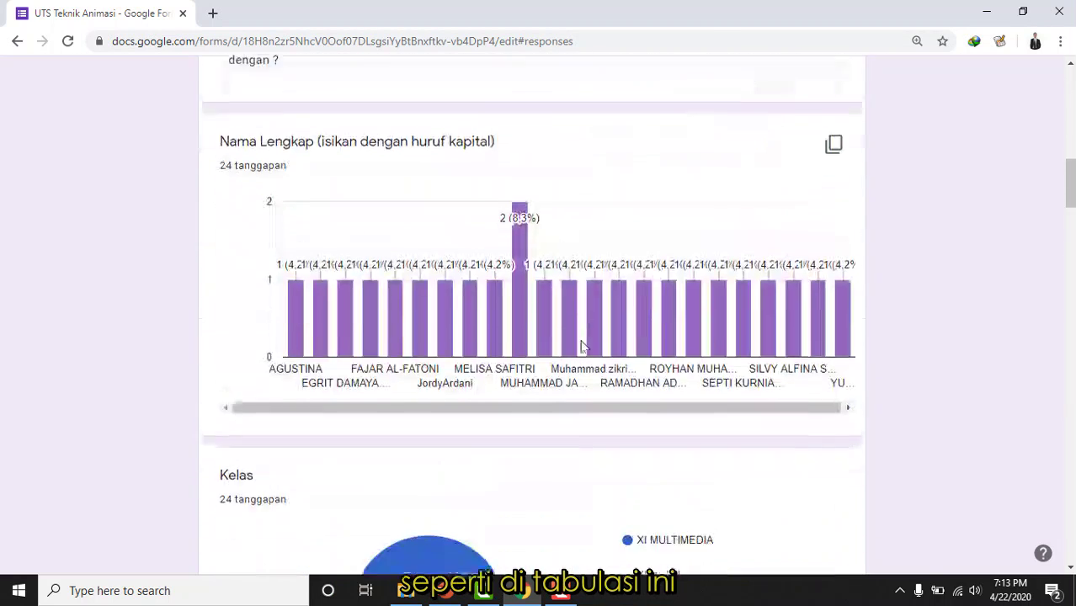
scroll(433, 324, "down", 3)
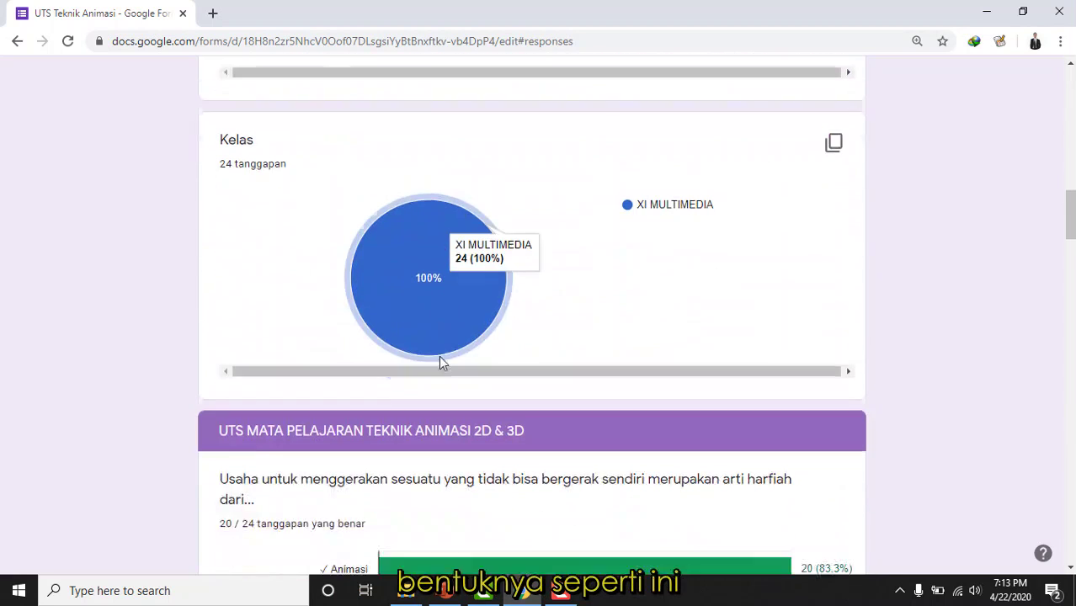
scroll(437, 303, "down", 4)
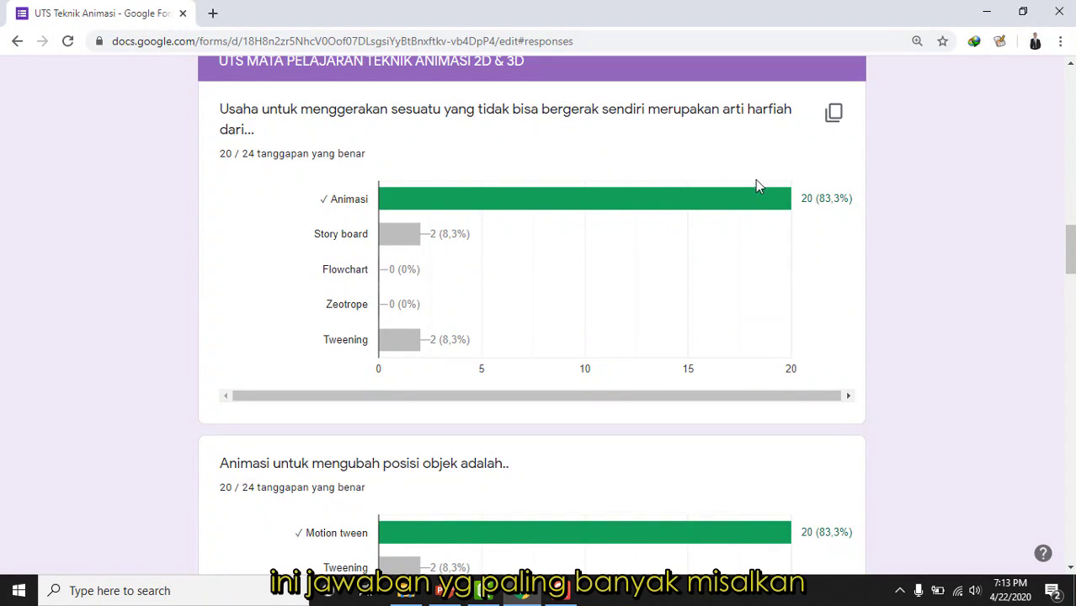
scroll(400, 337, "down", 2)
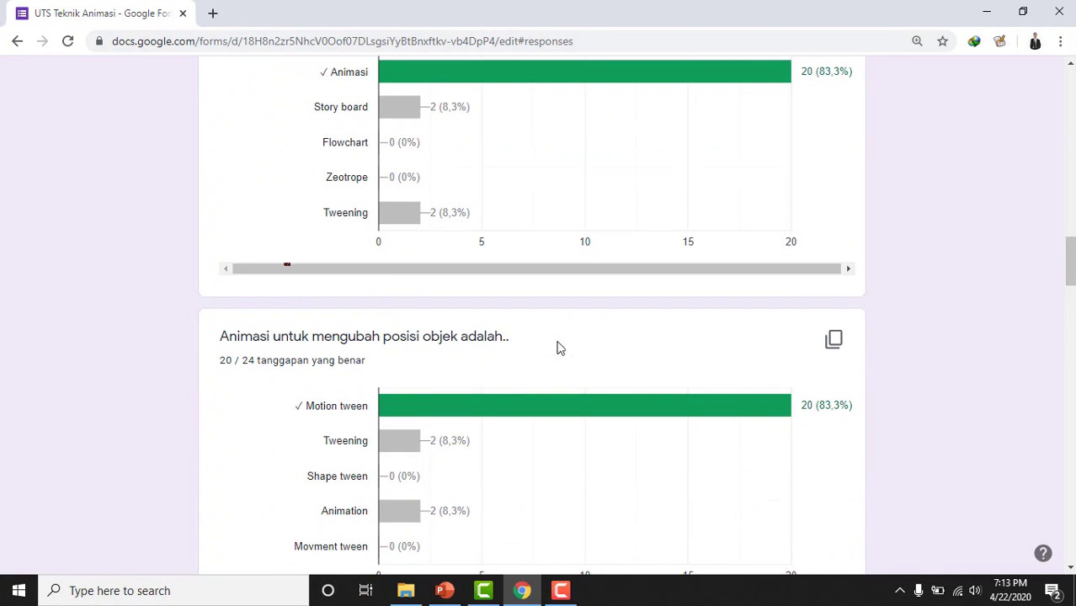
scroll(551, 340, "down", 4)
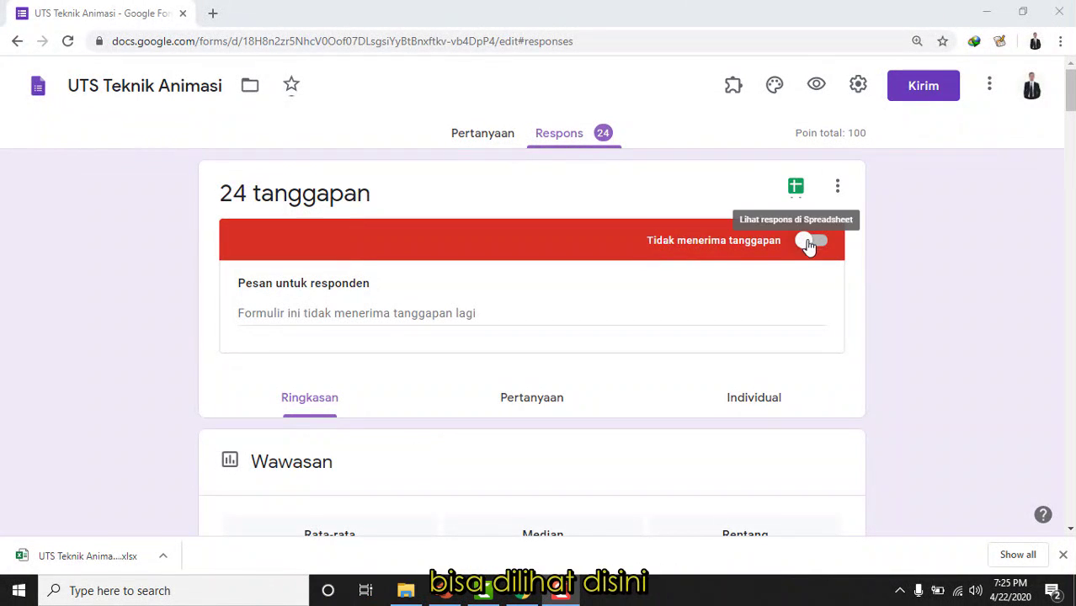
Open the form's responses in the linked spreadsheet, revisit the form's responses page and return to the spreadsheet.
left_click(797, 188)
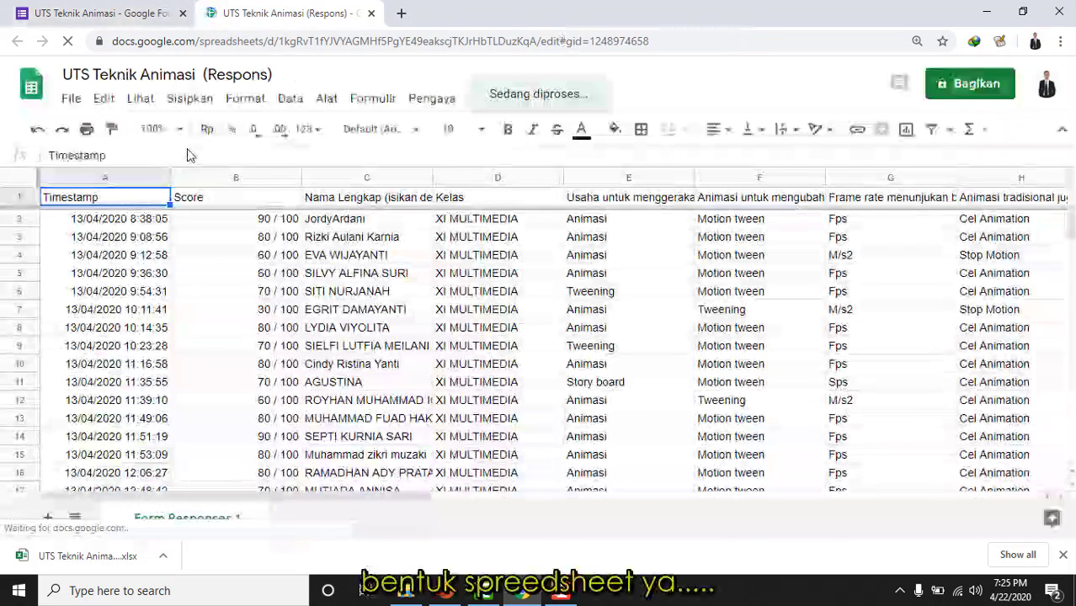
left_click(117, 13)
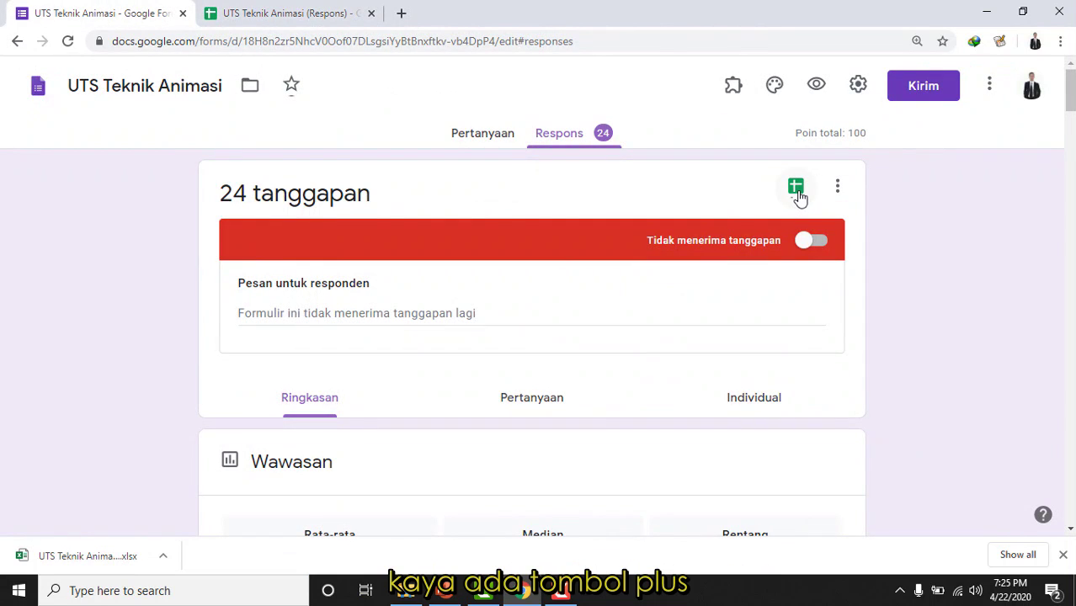
left_click(337, 9)
scroll(522, 221, "down", 1)
scroll(531, 220, "up", 1)
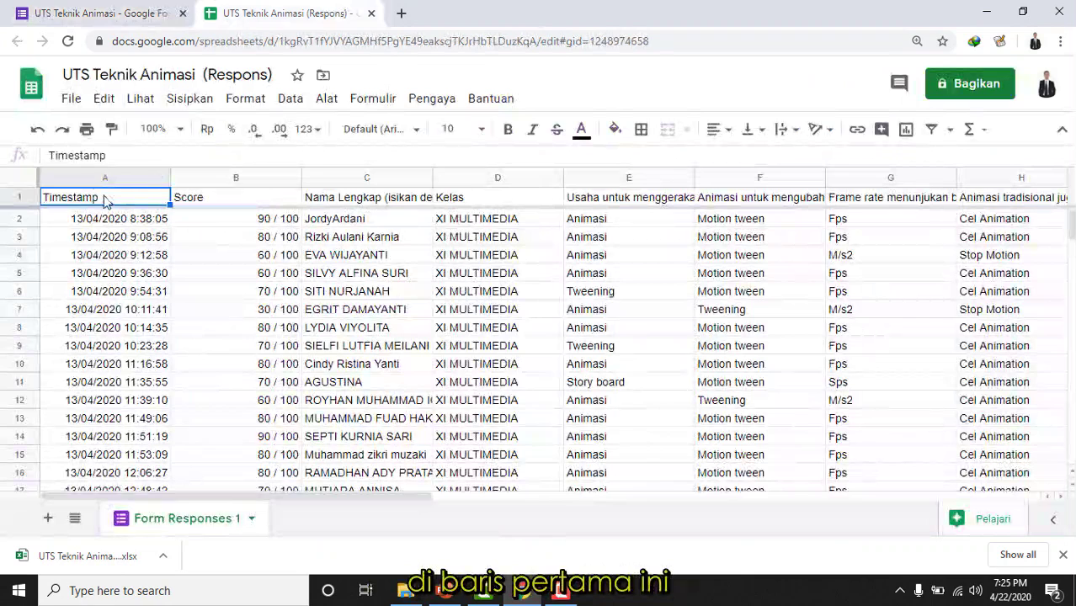
Highlight the first three column headings and the Timestamp entries from row 2 down, and look through the response rows.
left_click_drag(115, 202, 353, 203)
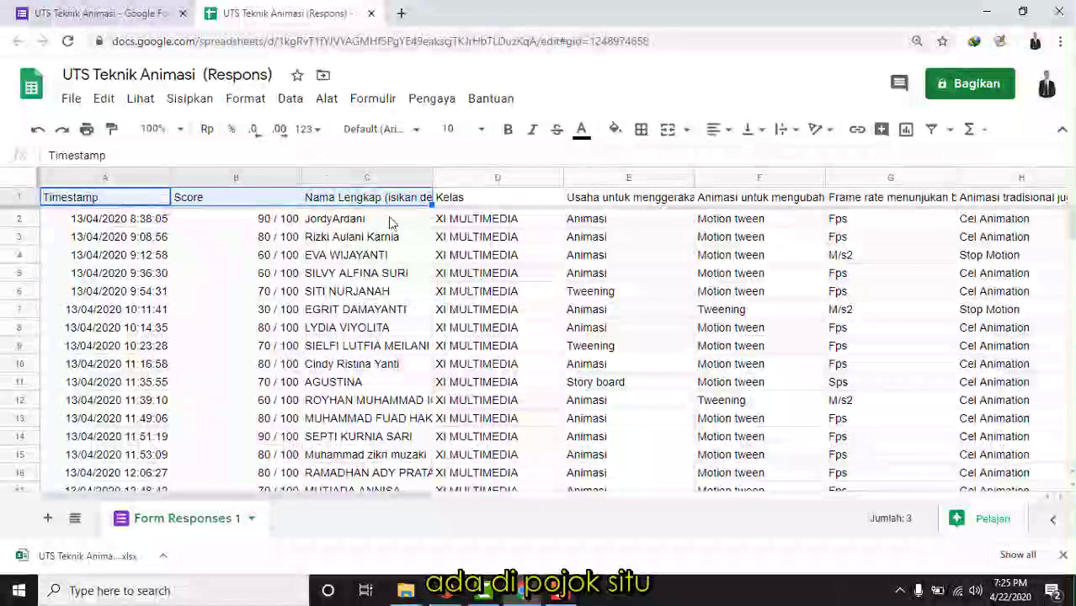
left_click(146, 200)
left_click_drag(123, 221, 83, 497)
scroll(247, 399, "down", 2)
scroll(247, 397, "up", 2)
scroll(236, 383, "down", 3)
scroll(234, 354, "up", 2)
scroll(244, 312, "up", 3)
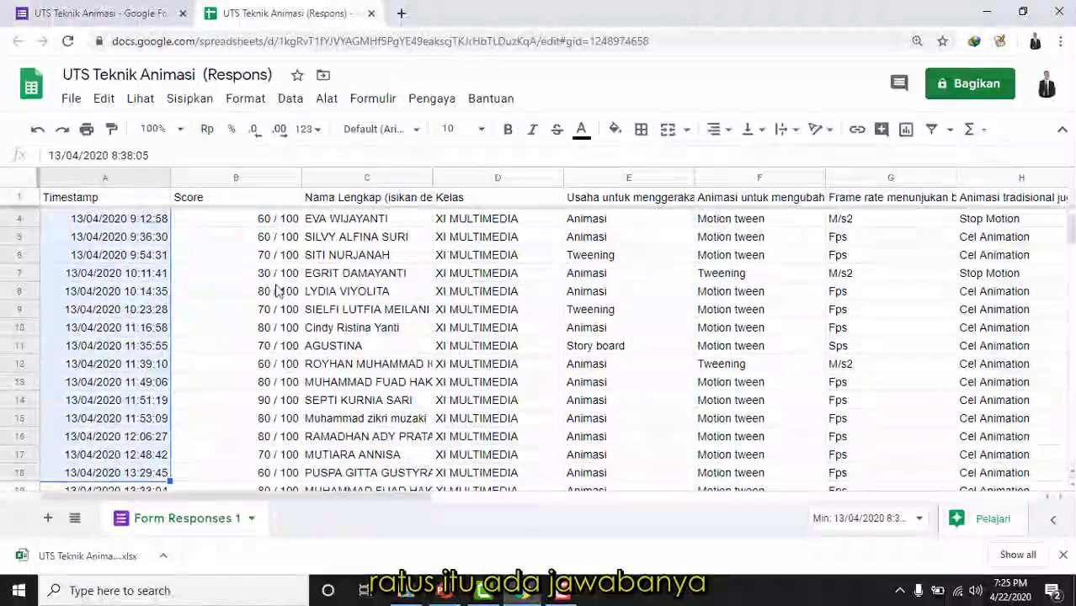
Highlight the Nama Lengkap heading, the respondent entries in C2:C12 and a Kelas cell to examine the respondent data.
left_click(350, 205)
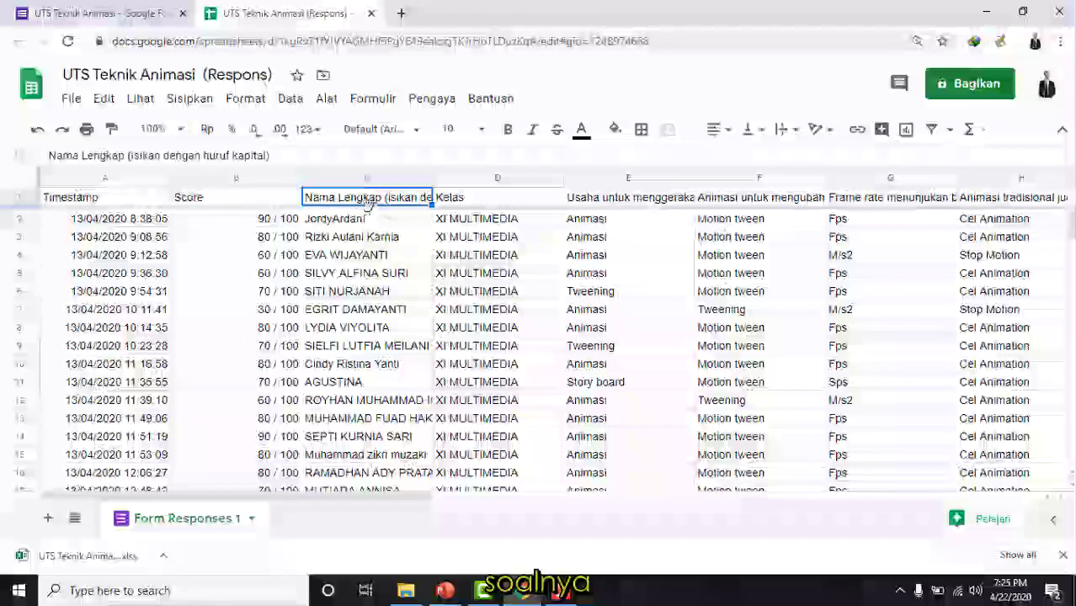
left_click(377, 218)
left_click_drag(376, 218, 367, 401)
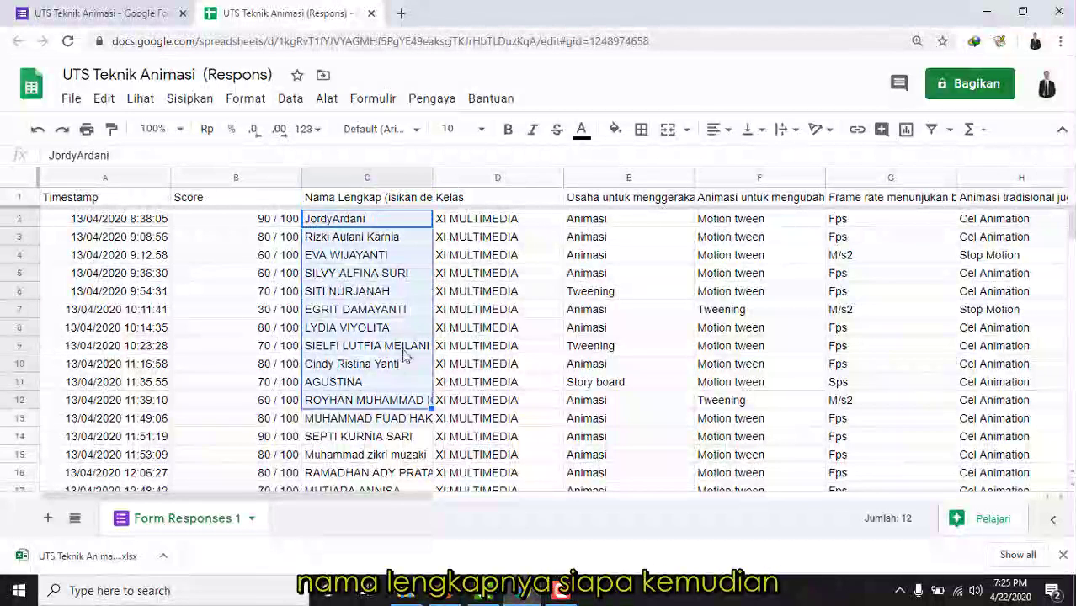
left_click(498, 239)
Highlight blocks of answers in columns E, F and G to examine the responses to the first three exam questions.
left_click_drag(616, 221, 683, 285)
left_click_drag(742, 243, 758, 345)
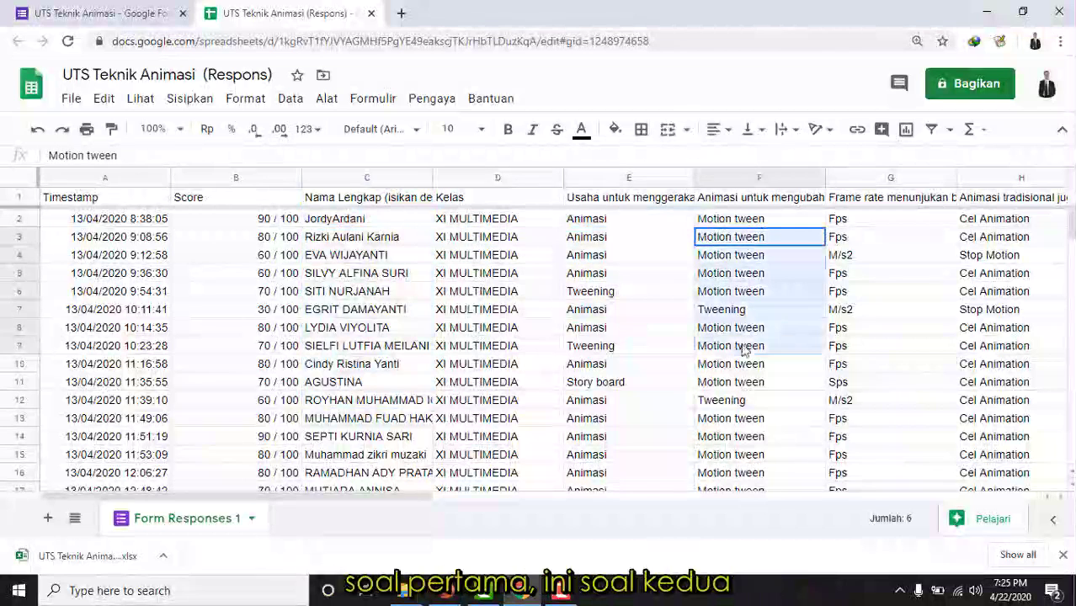
left_click(884, 239)
left_click_drag(882, 268, 870, 365)
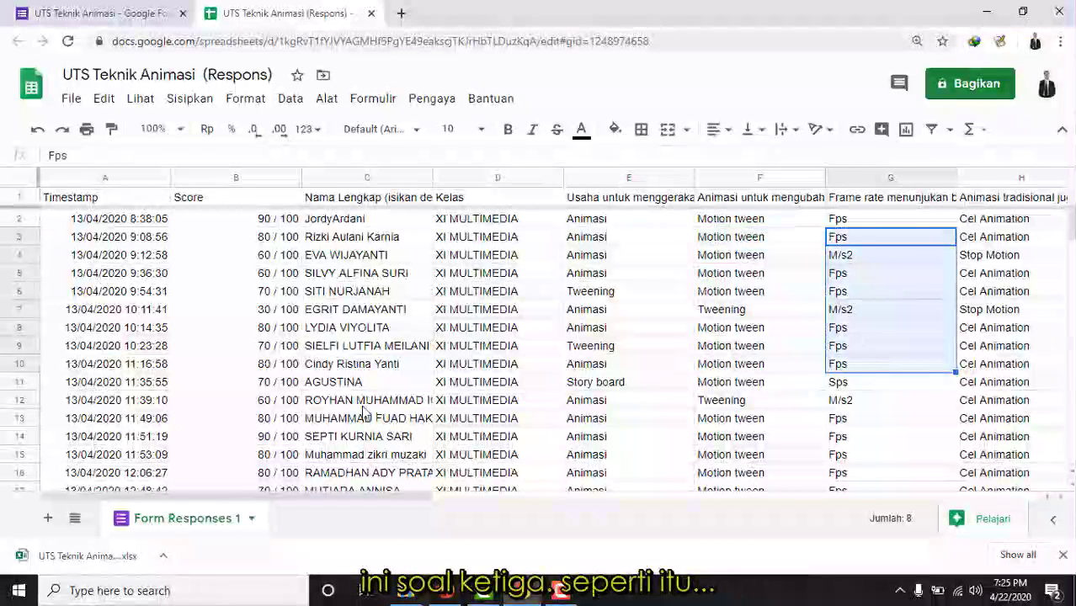
Download the UTS Teknik Animasi (Respons) spreadsheet as a Microsoft Excel (.xlsx) file.
left_click(375, 332)
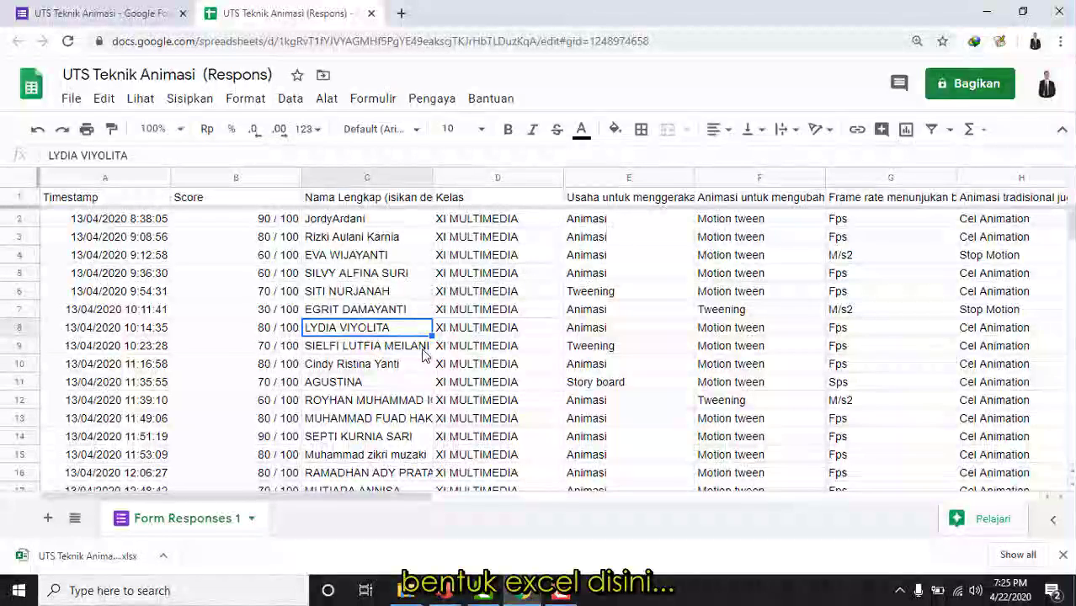
left_click(71, 99)
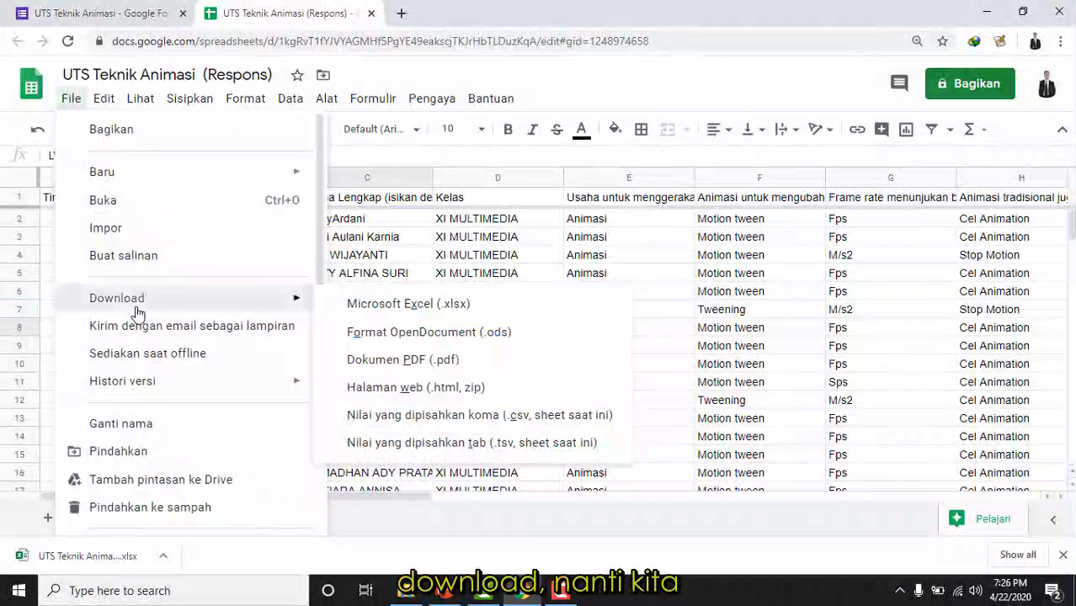
mouse_move(298, 297)
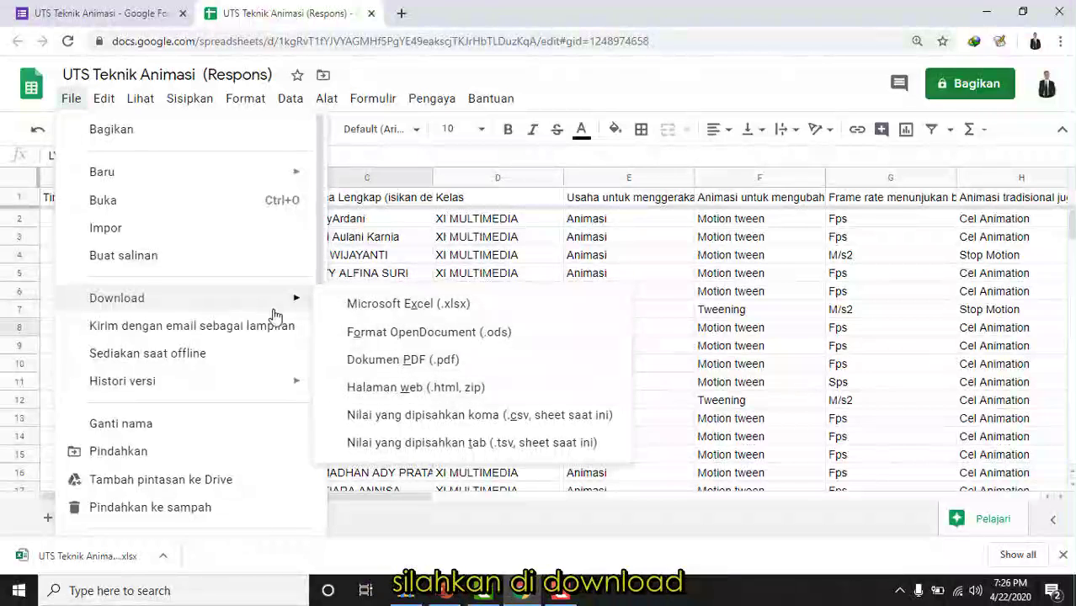
left_click(452, 315)
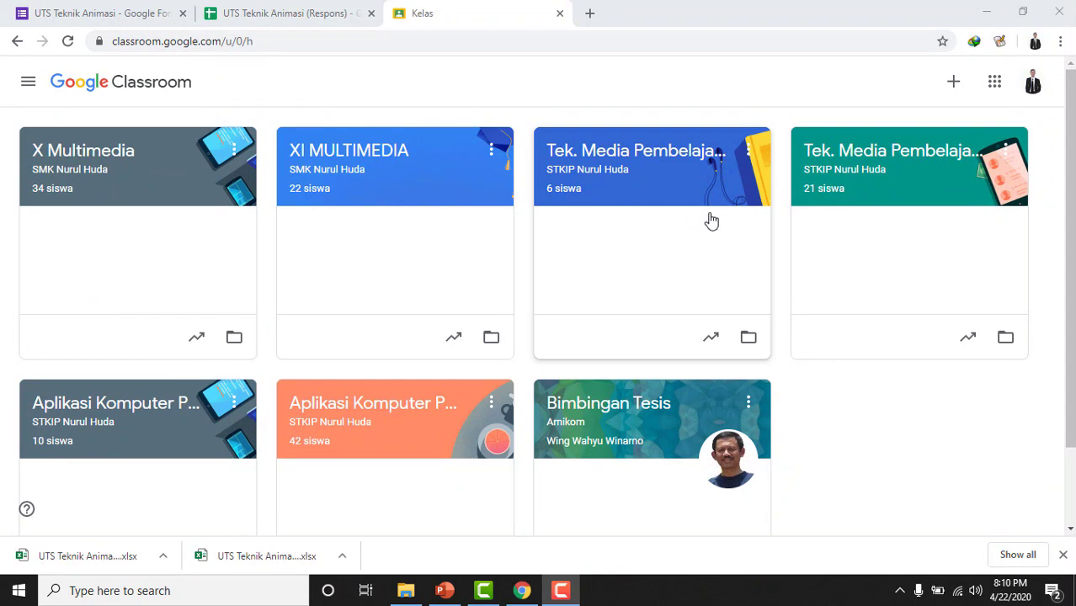
In Google Classroom, start creating a class, accept the school-use notice, view the Buat kelas form's fields and cancel it.
scroll(737, 214, "down", 1)
scroll(738, 207, "up", 2)
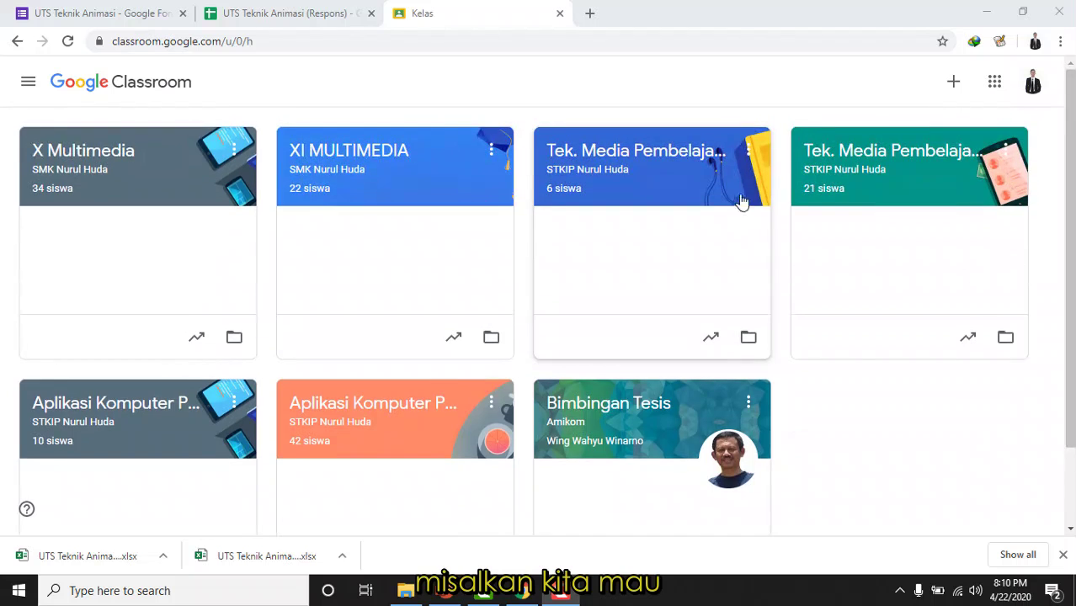
left_click(953, 86)
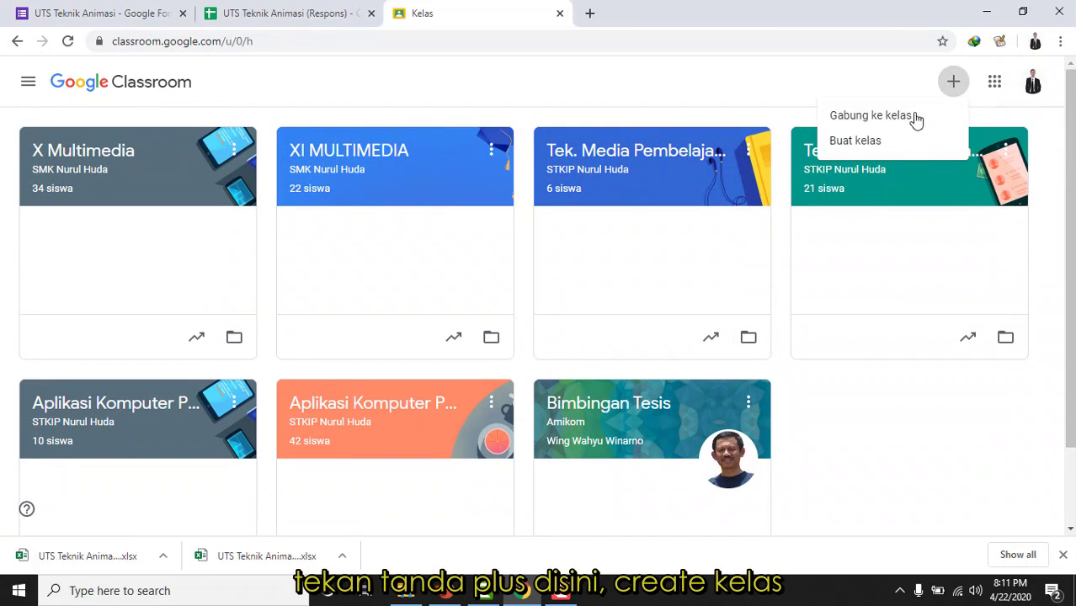
left_click(856, 141)
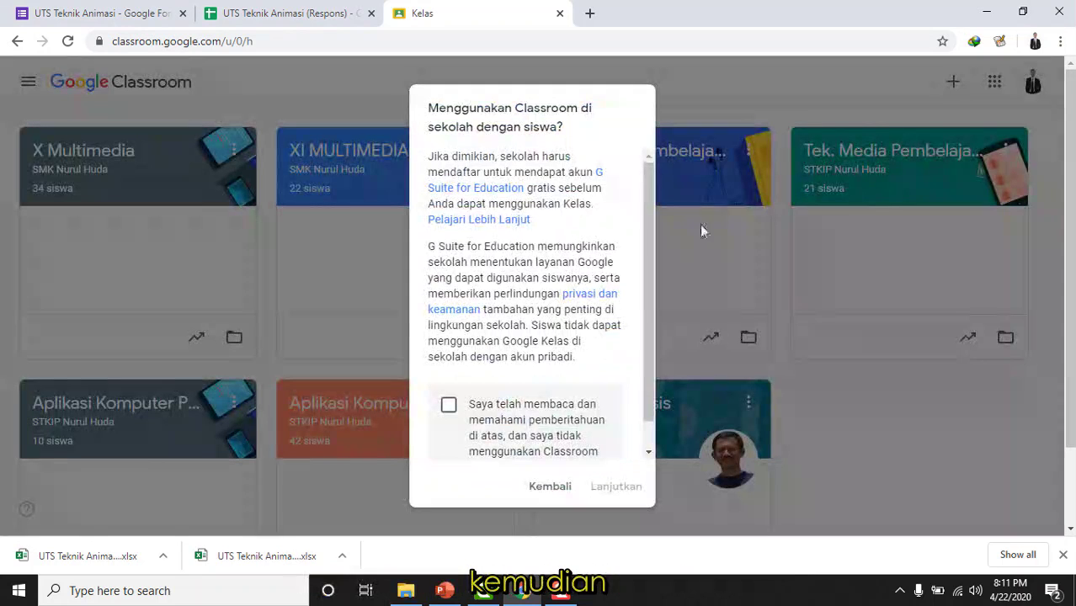
left_click(450, 406)
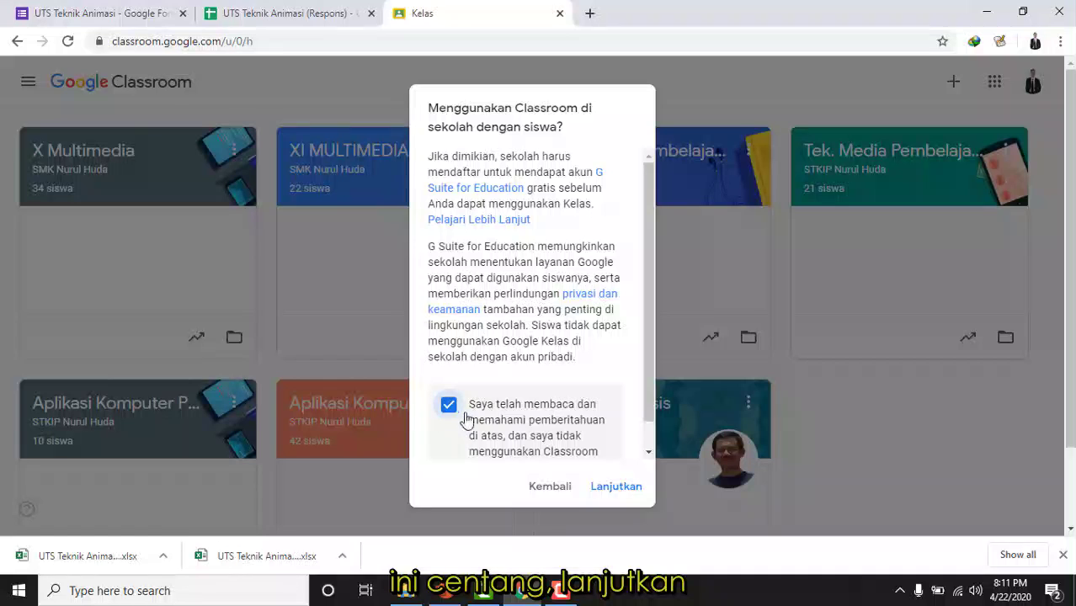
left_click(620, 488)
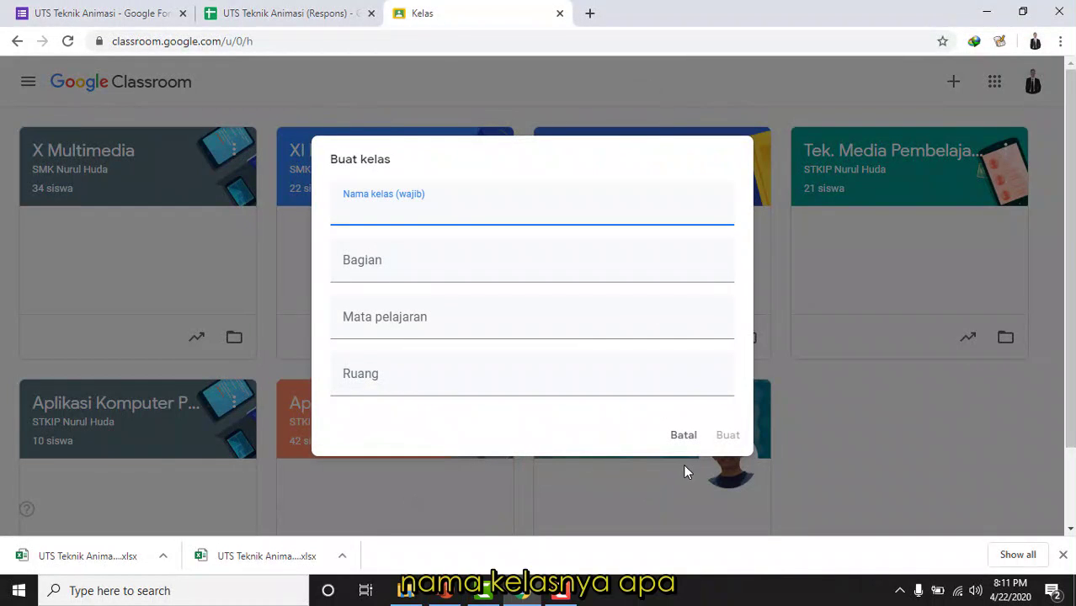
left_click(681, 440)
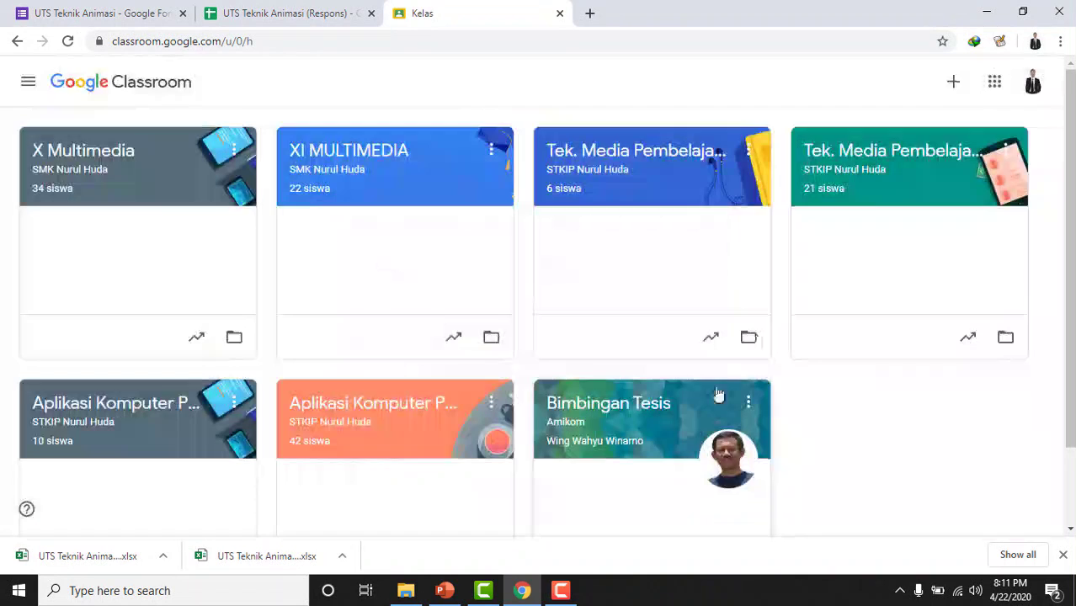
Open the Gabung ke kelas dialog to view its class code field, and cancel without joining a class.
left_click(954, 83)
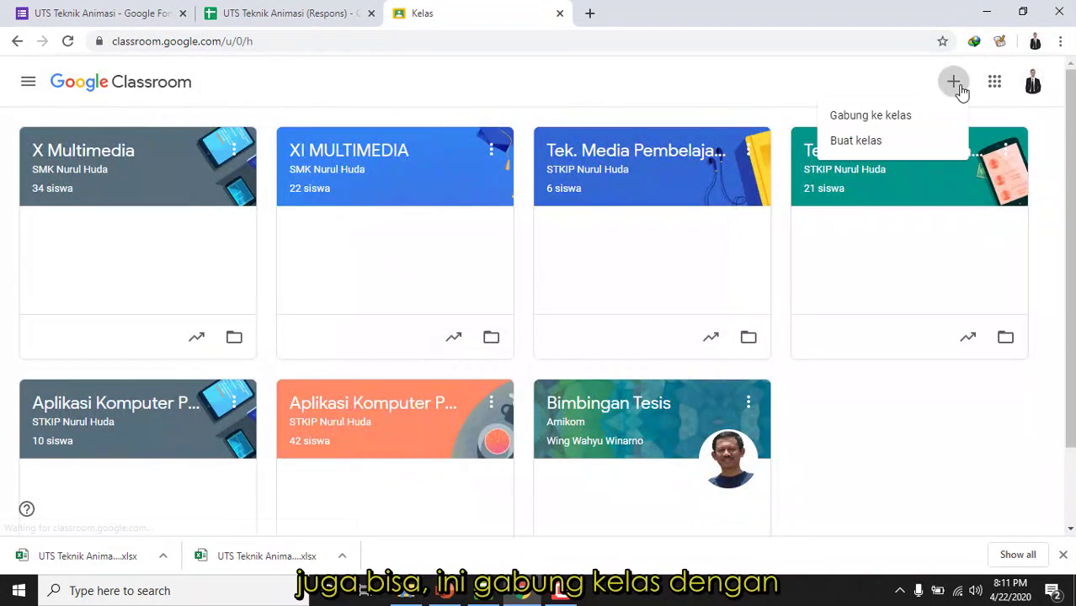
left_click(915, 117)
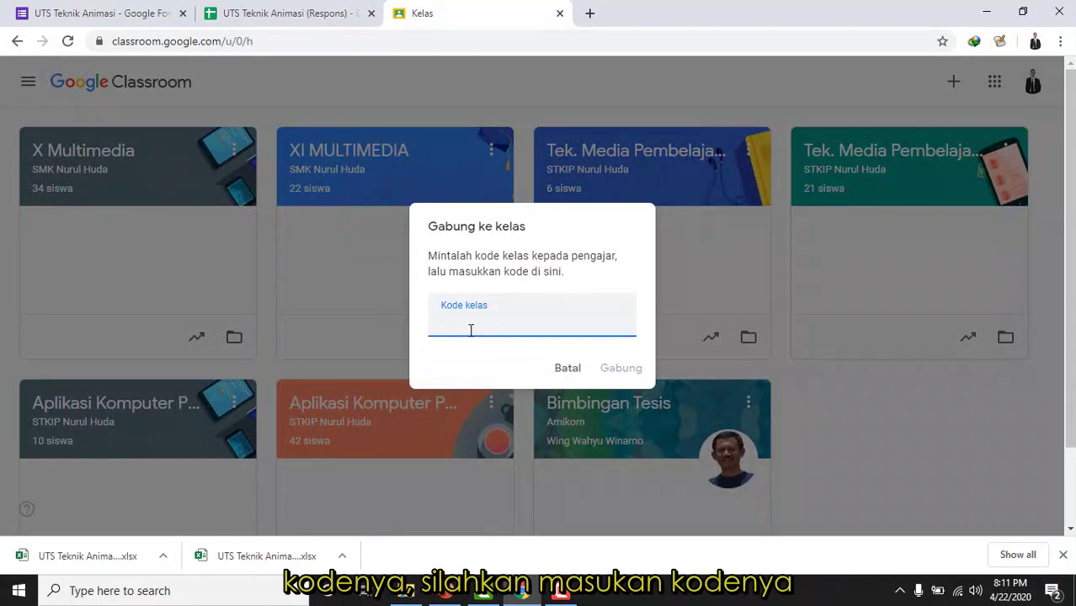
left_click(566, 369)
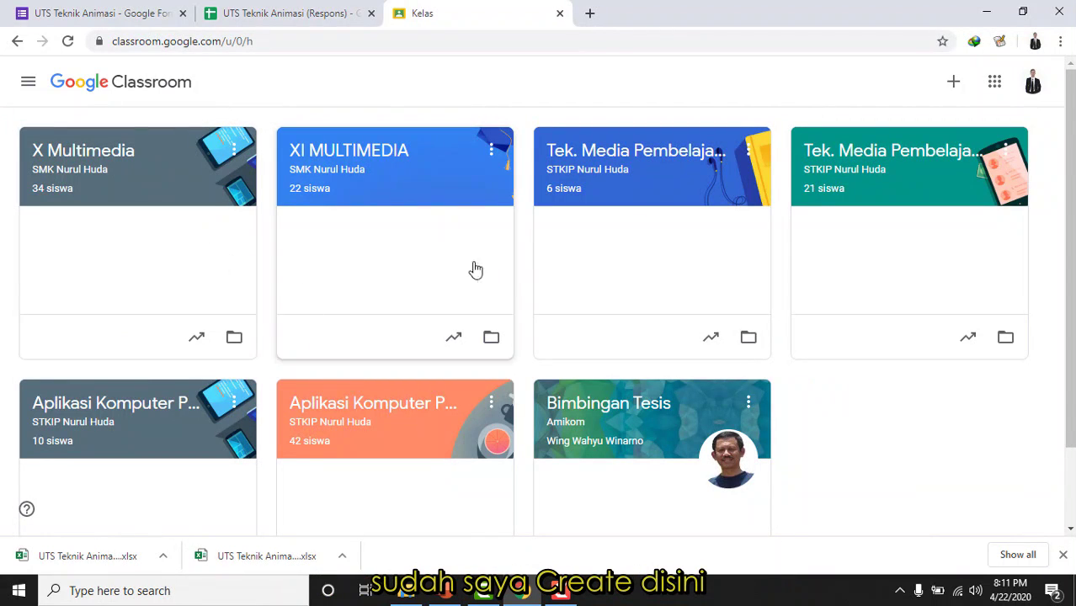
Open the Tek. Media Pembelajaran Fisika C class and look over its Forum page.
left_click(874, 156)
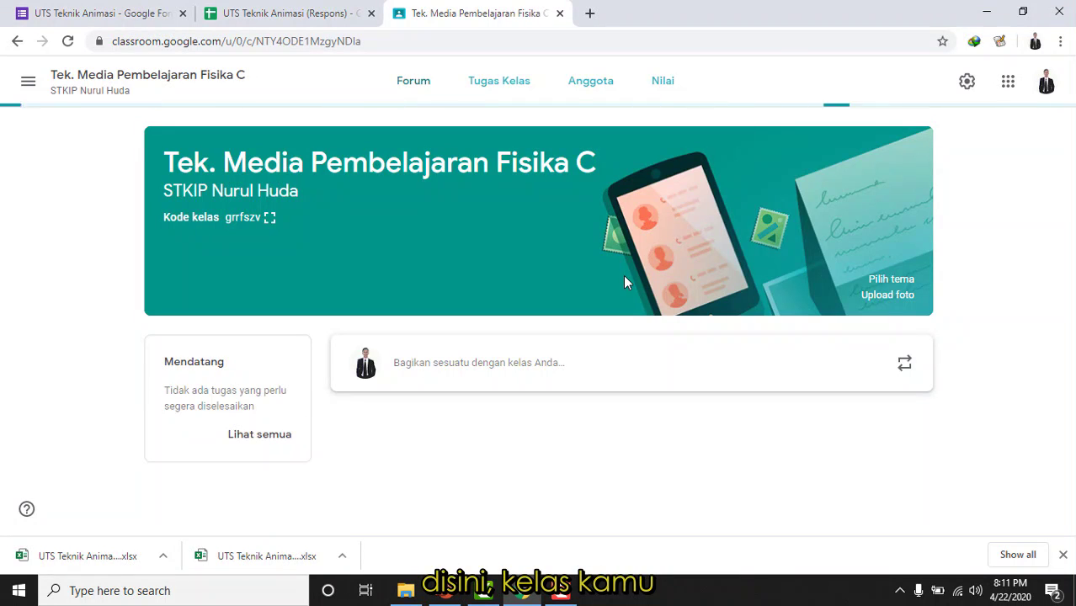
scroll(596, 328, "down", 3)
scroll(569, 221, "up", 3)
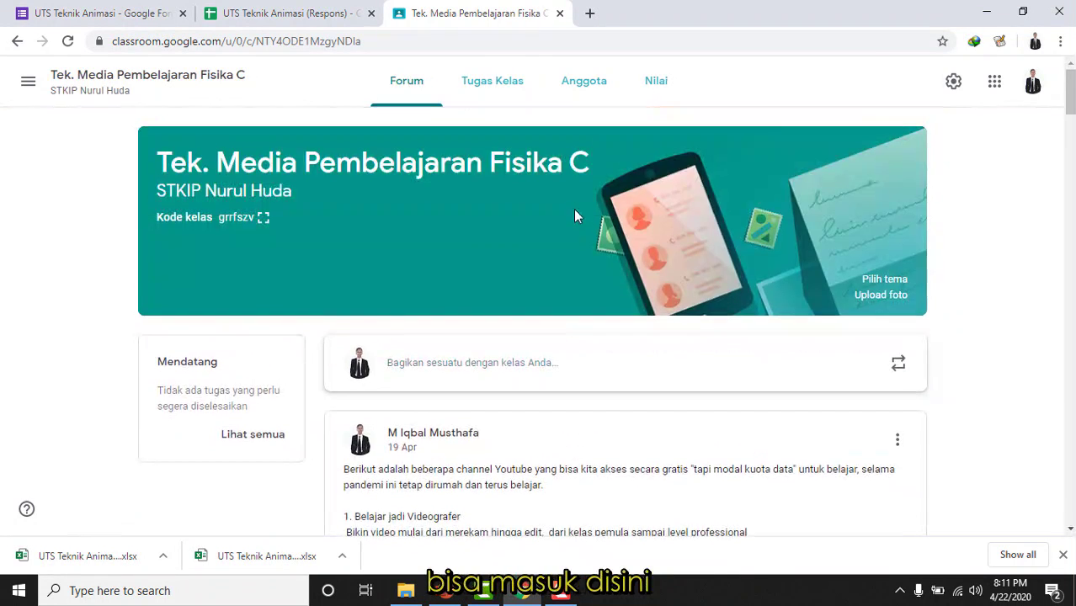
View the class's Tugas Kelas page, and look through its Anggota page.
left_click(485, 101)
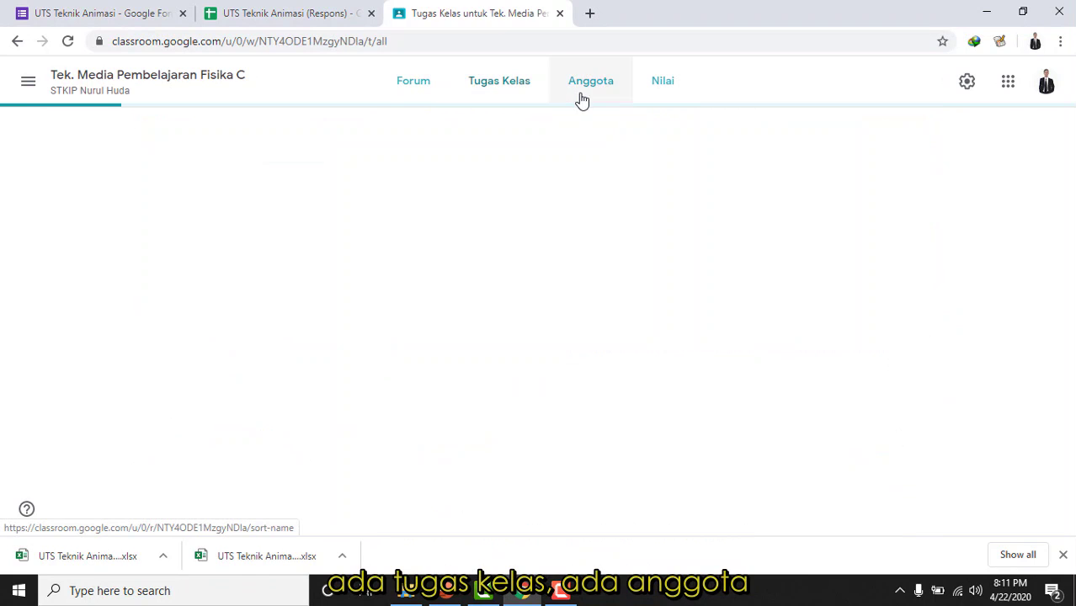
left_click(585, 99)
scroll(459, 84, "down", 2)
scroll(442, 84, "up", 2)
Return to the class Forum and read through the 19 Apr post listing free YouTube learning channels.
left_click(421, 95)
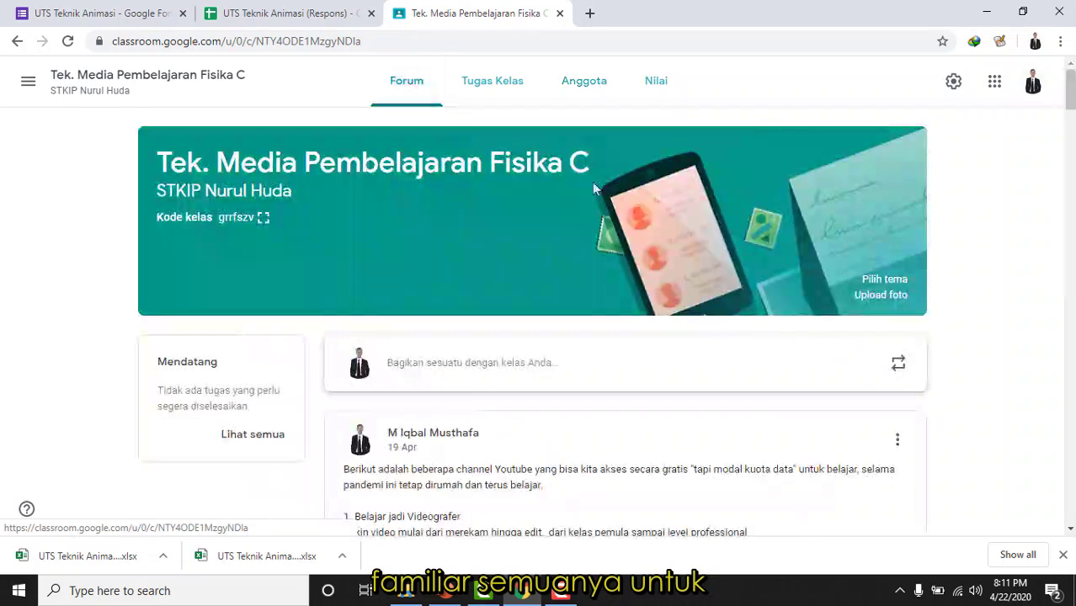
scroll(623, 252, "down", 2)
scroll(623, 255, "down", 10)
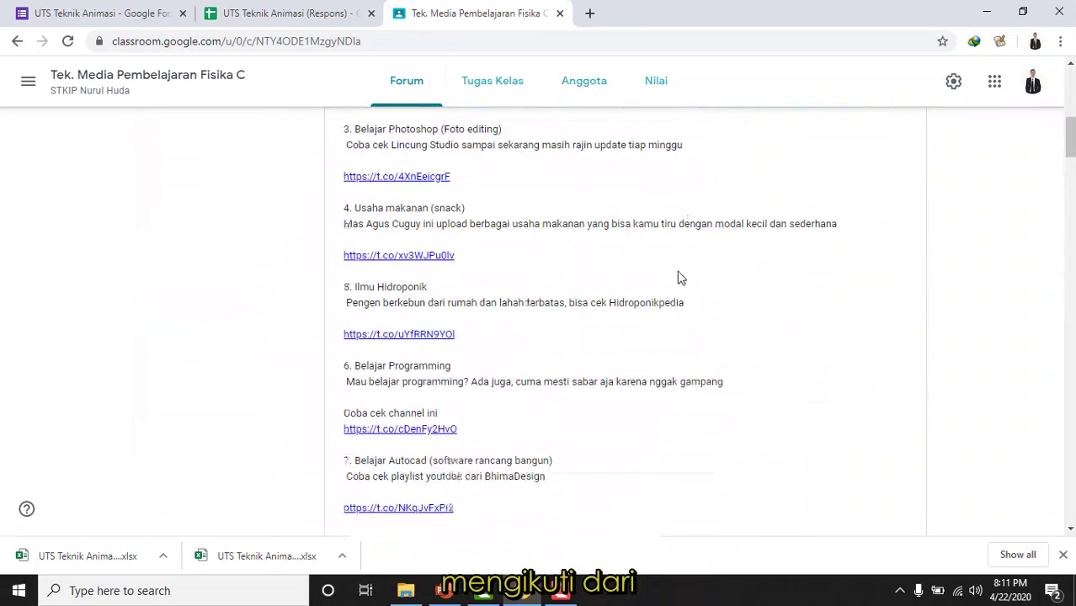
scroll(704, 245, "up", 7)
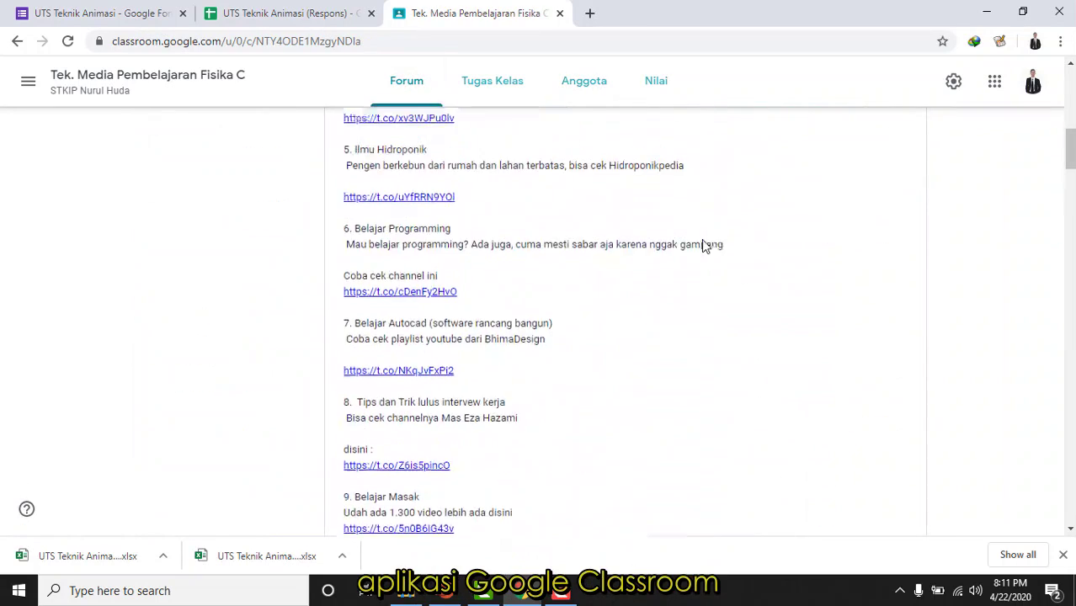
scroll(690, 261, "down", 5)
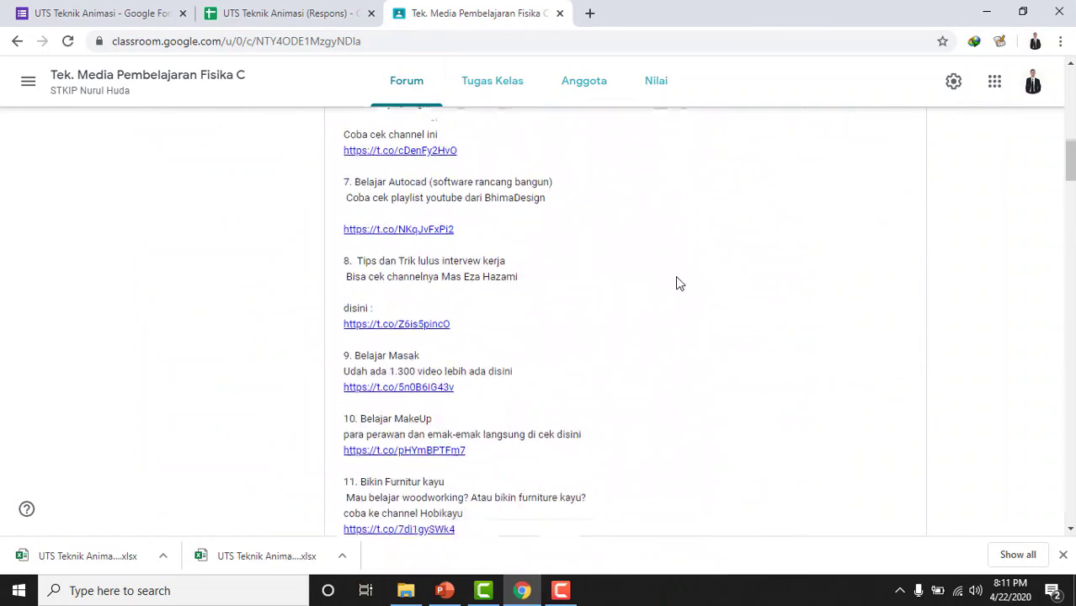